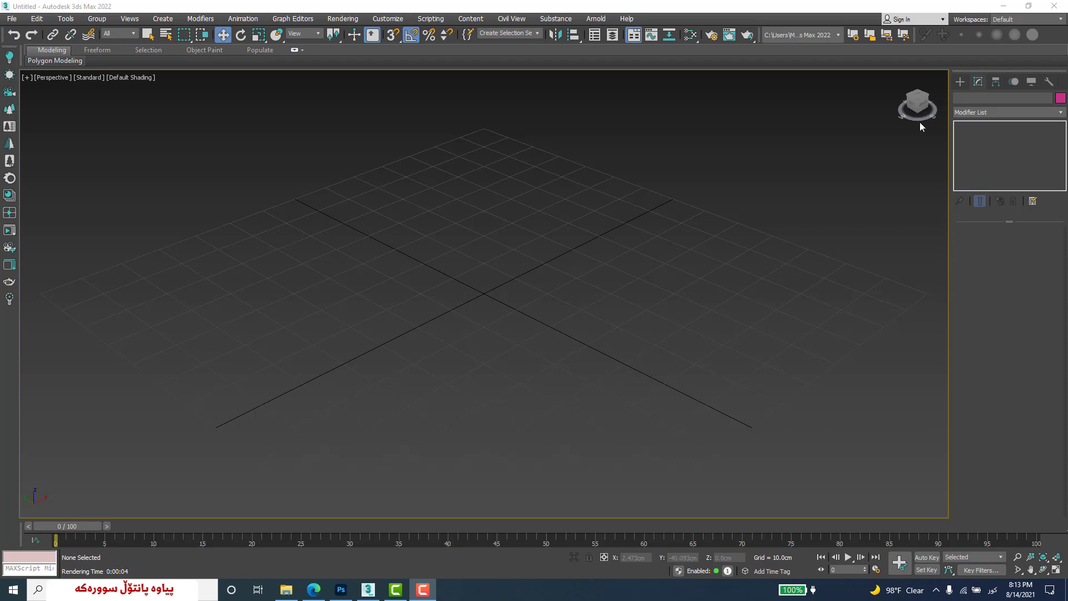
# - Create a standard primitive box near the grid centre, about 69 cm long, 60 cm wide and 37 cm high
pyautogui.click(957, 83)
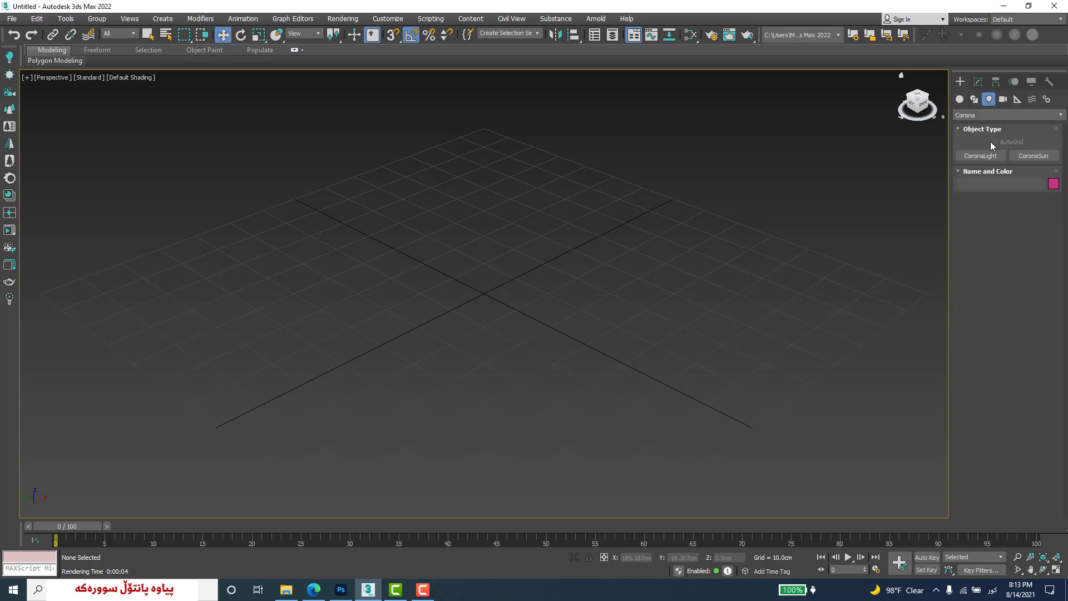
pyautogui.click(961, 99)
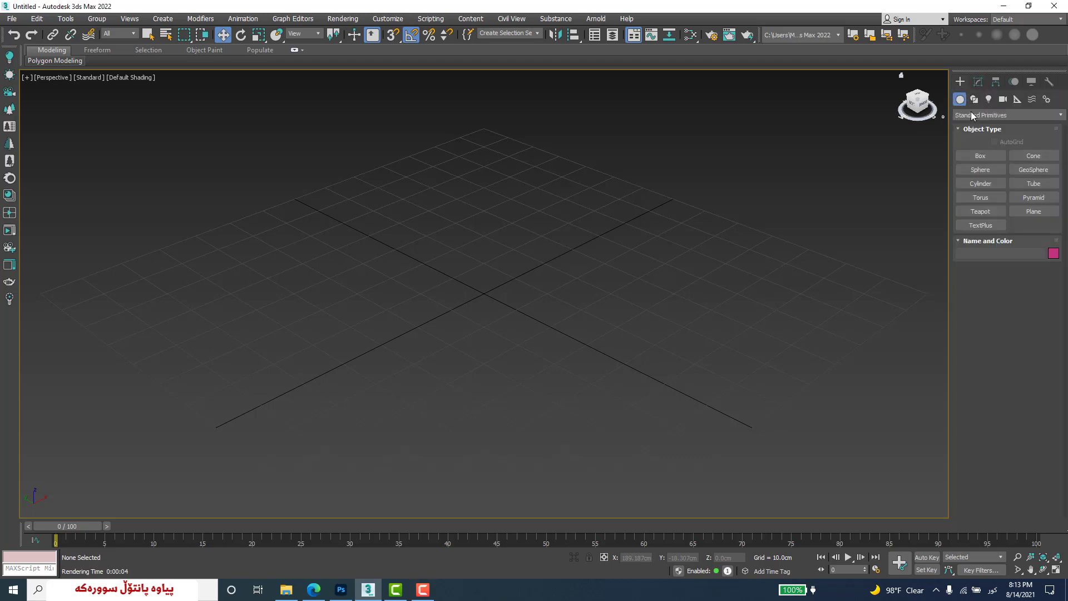
pyautogui.click(981, 156)
pyautogui.moveTo(329, 278); pyautogui.dragTo(734, 291)
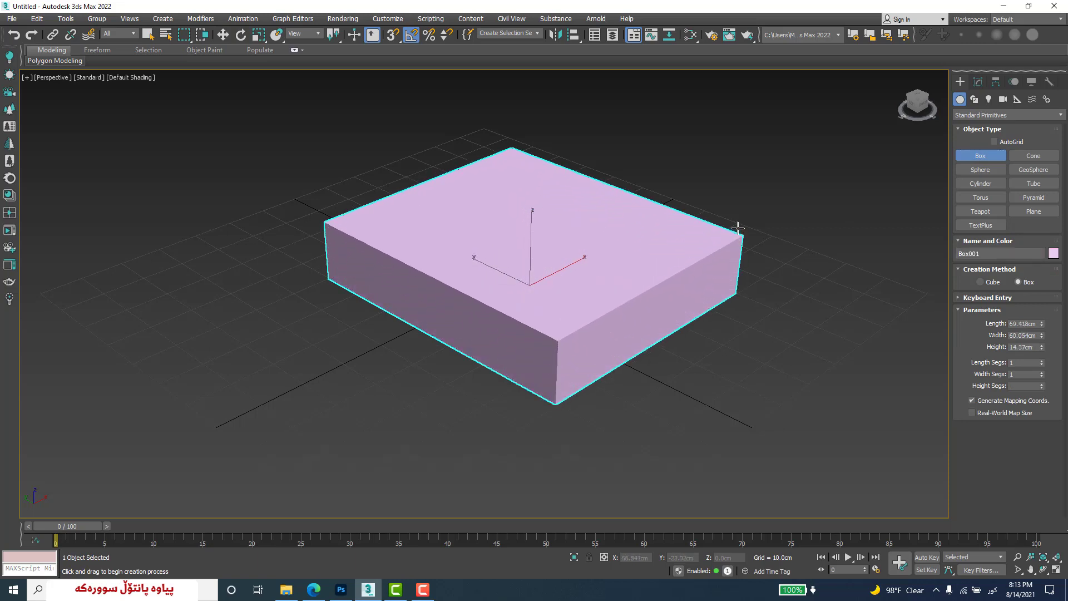
pyautogui.click(755, 132)
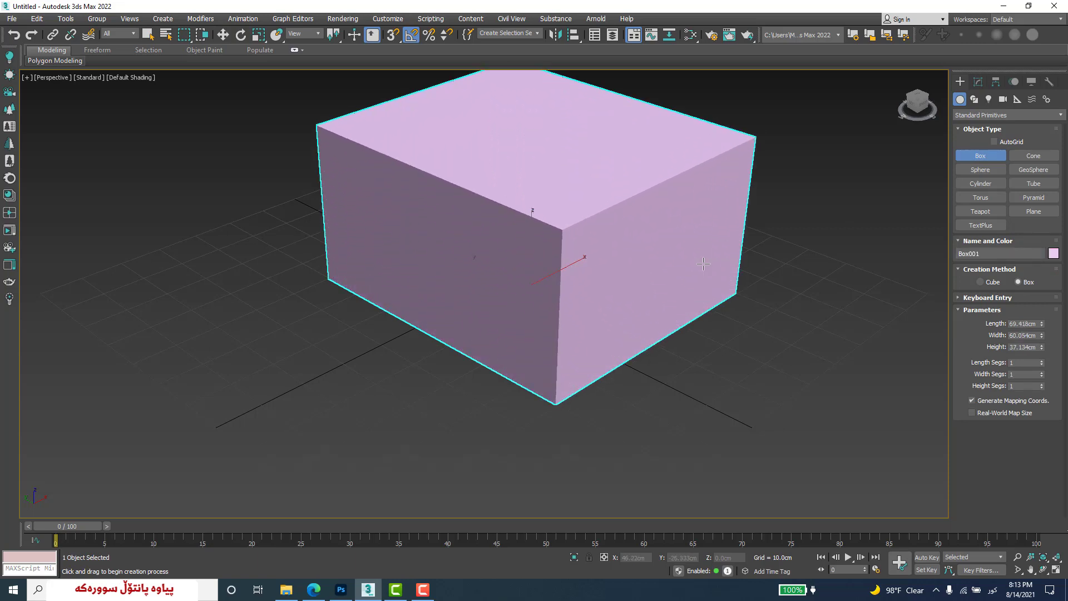
# - Switch the keyboard input to English and set the box's length to 50 cm
pyautogui.scroll(-4, 703, 263)
pyautogui.press('w')
pyautogui.click(978, 82)
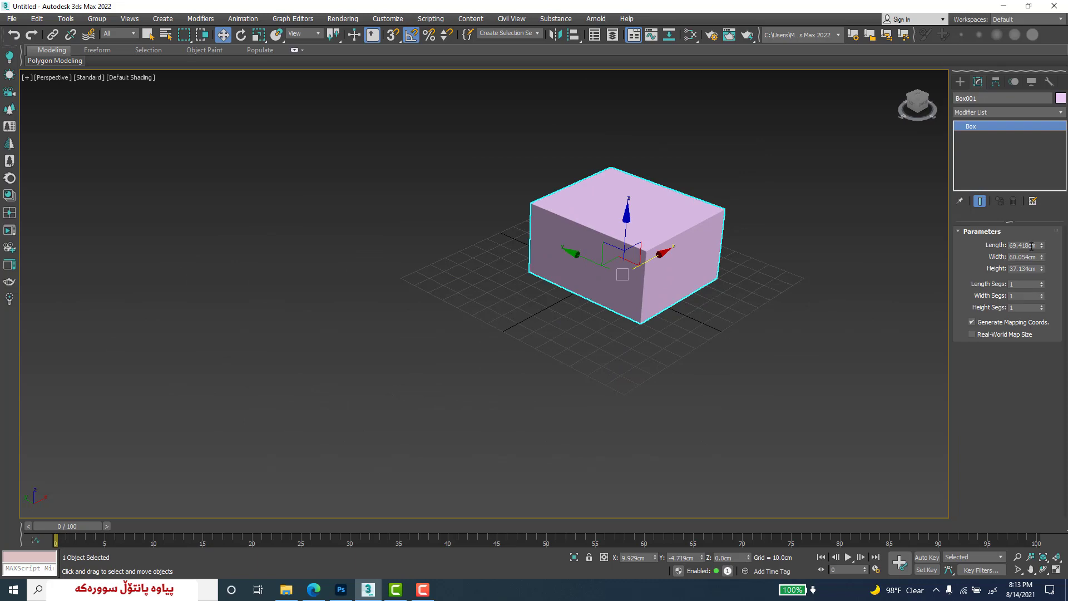
pyautogui.doubleClick(1032, 246)
pyautogui.write('0')
pyautogui.press('Escape')
pyautogui.press('Tab')
pyautogui.press('super+space')
pyautogui.write('5')
pyautogui.click(1031, 246)
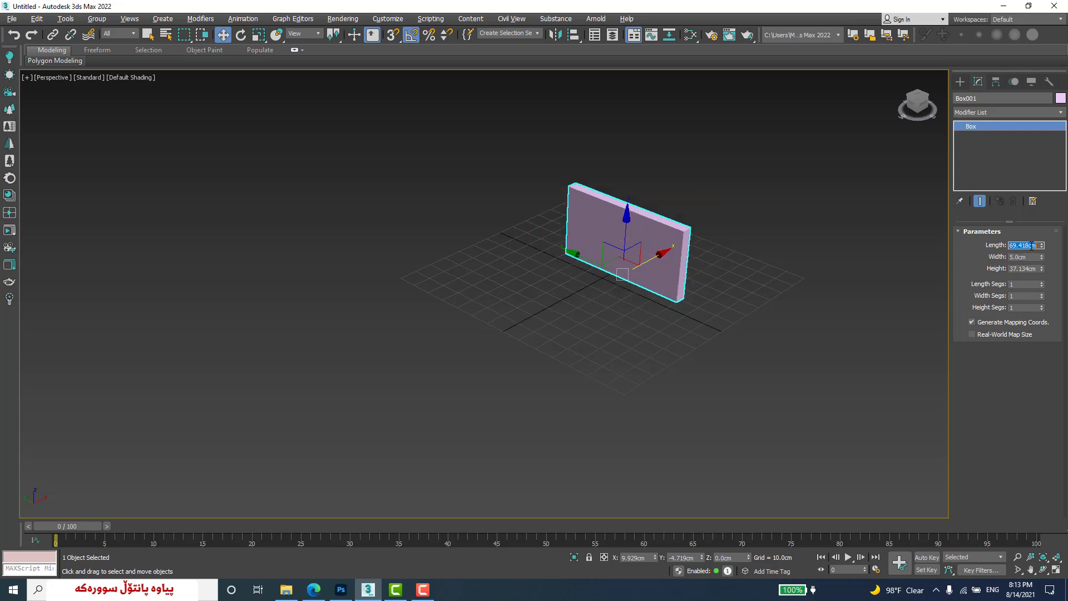
pyautogui.write('50')
pyautogui.press('Tab')
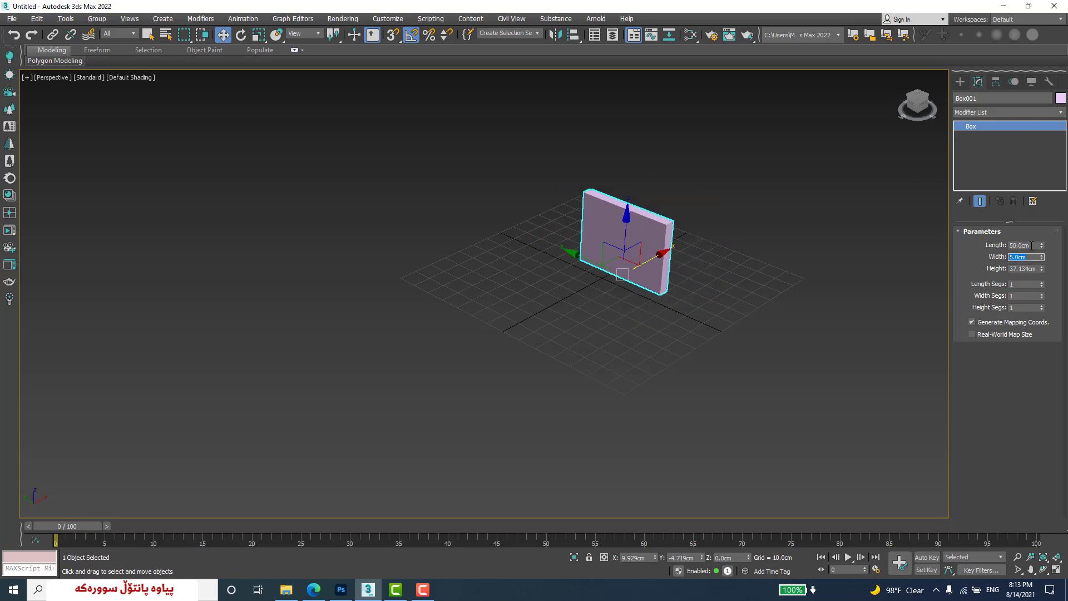
# - Set the box's width to 50 cm and its height to 30 cm
pyautogui.write('50')
pyautogui.press('Tab')
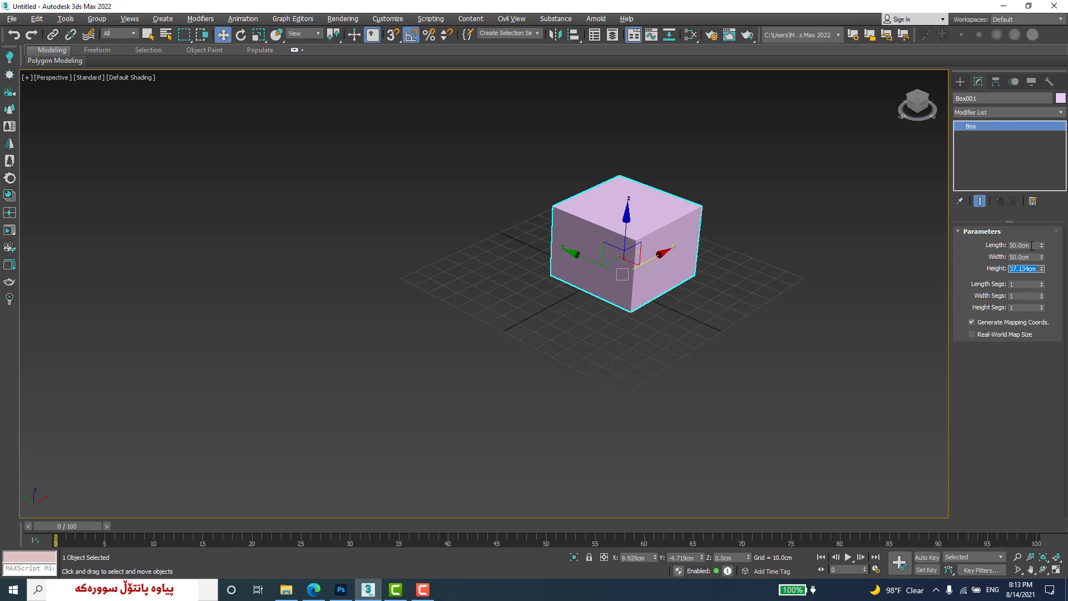
pyautogui.write('30')
pyautogui.press('Return')
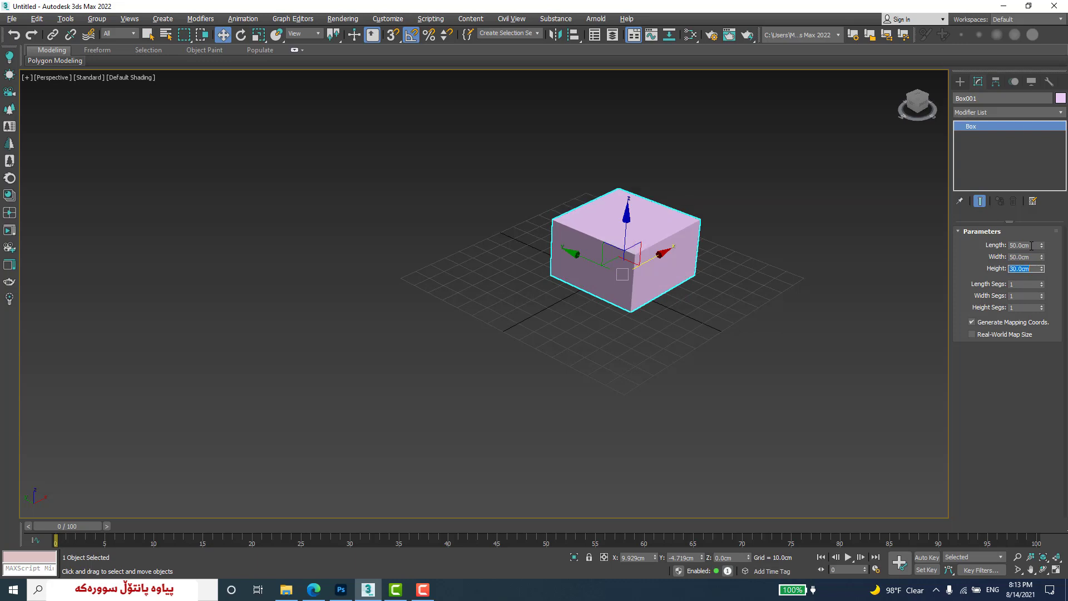
# - Center the box on the grid by resetting its X and Y positions to 0
pyautogui.moveTo(820, 255); pyautogui.dragTo(729, 293, button='middle')
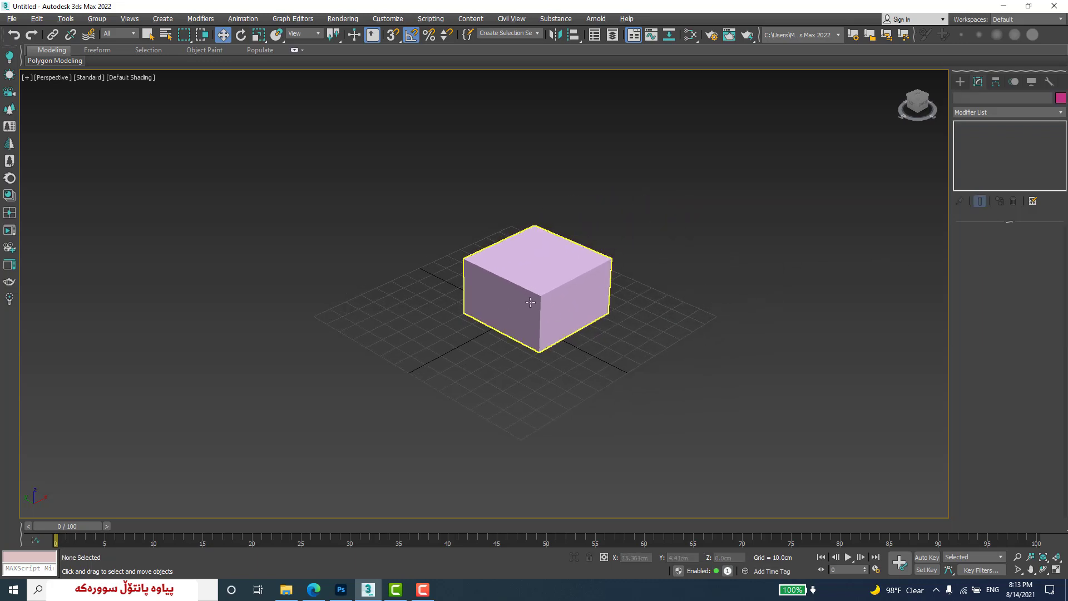
pyautogui.rightClick(654, 557)
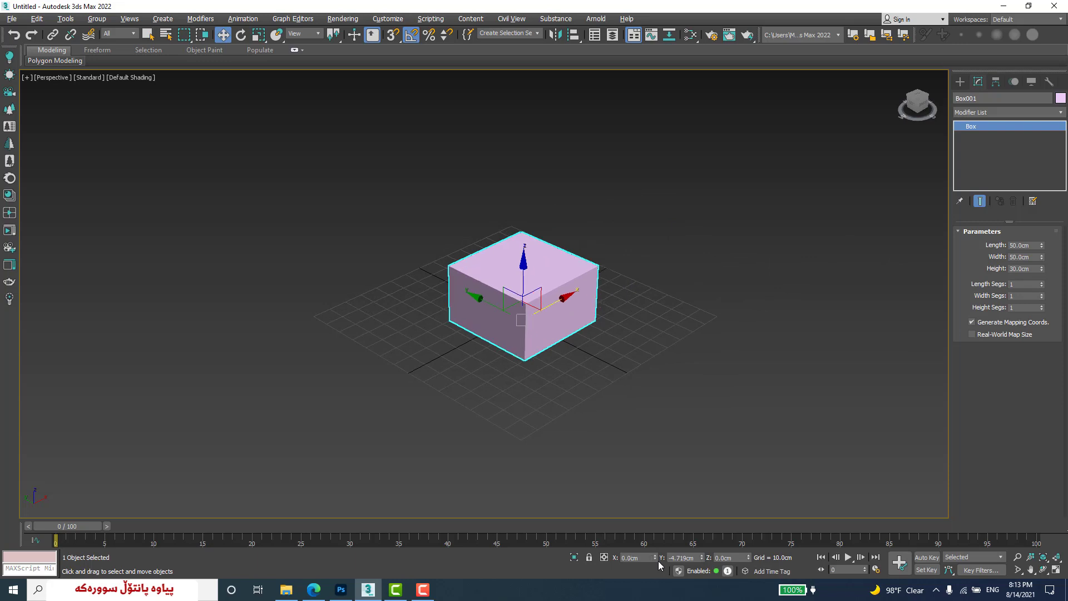
pyautogui.rightClick(701, 557)
# - Create a teapot on the grid beside the box, at about X -49 cm and Y -63 cm
pyautogui.click(957, 83)
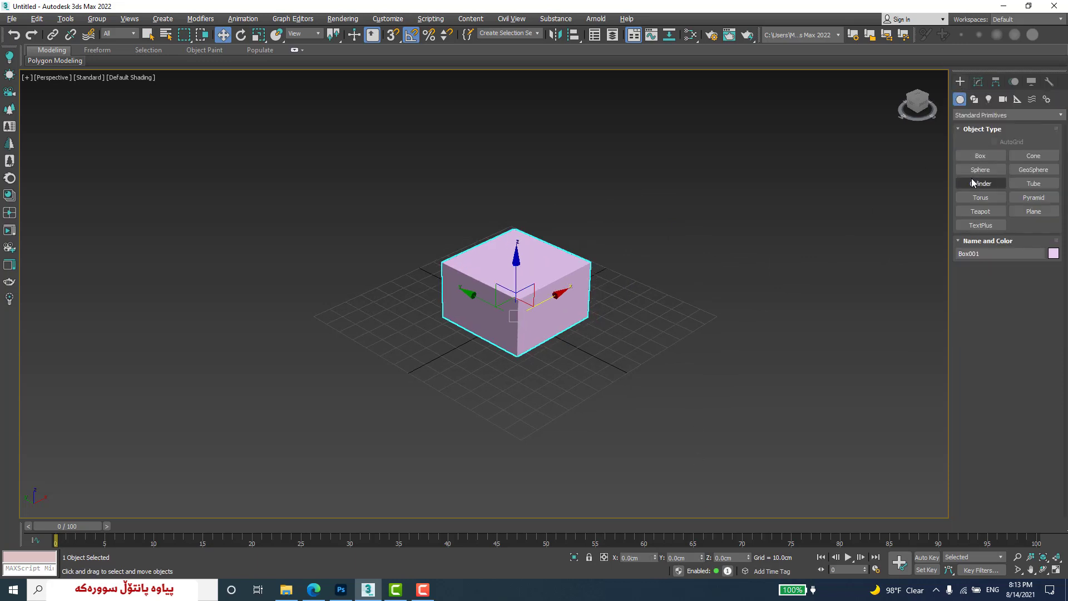
pyautogui.click(981, 211)
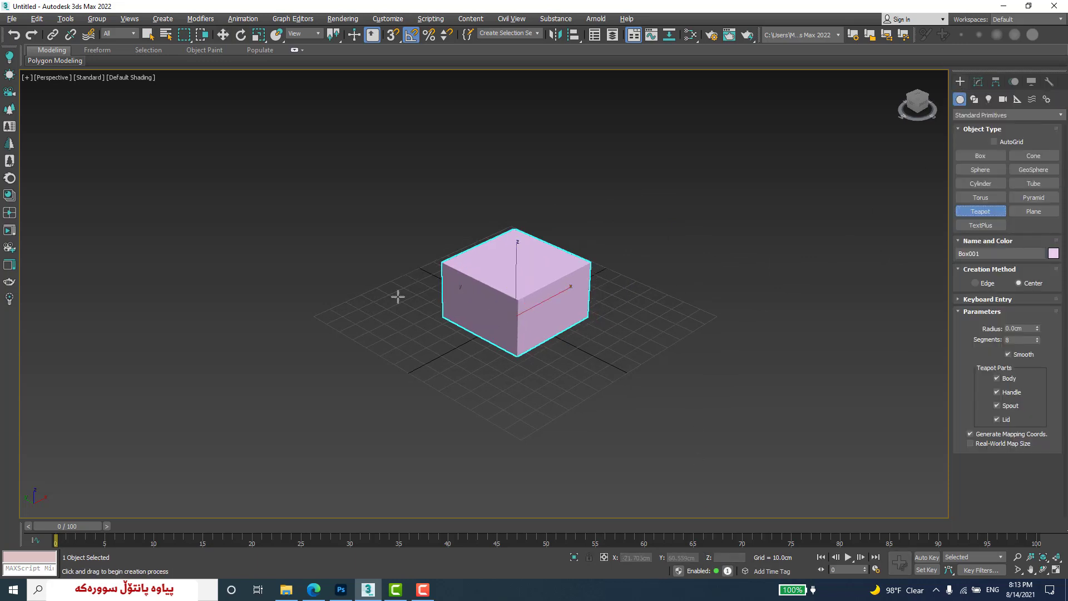
pyautogui.keyDown('alt'); pyautogui.moveTo(517, 377); pyautogui.dragTo(550, 386, button='middle'); pyautogui.keyUp('alt')
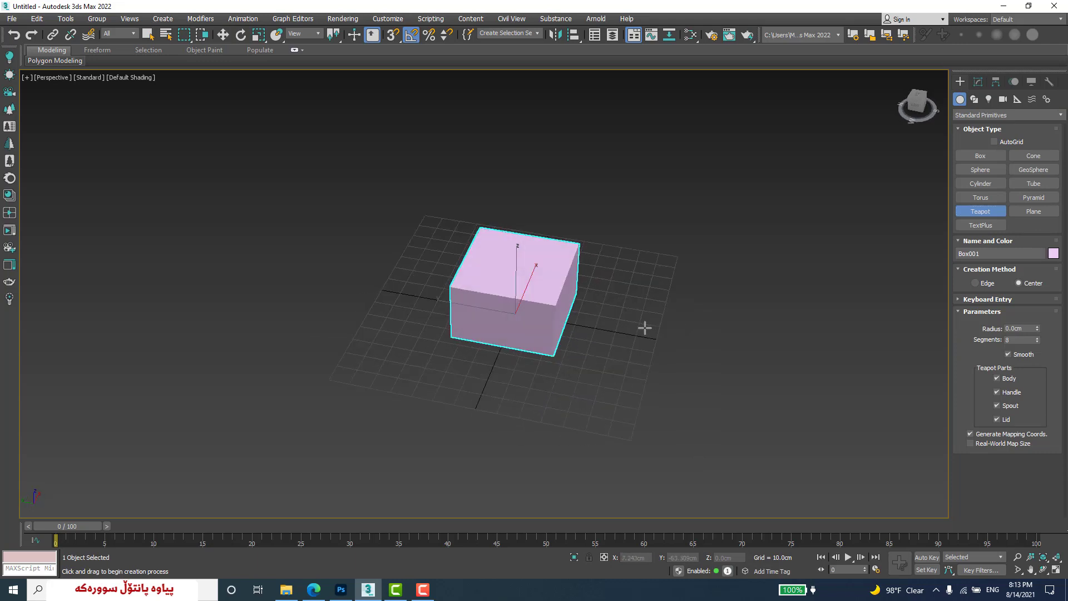
pyautogui.moveTo(643, 326); pyautogui.dragTo(631, 384)
pyautogui.press('w')
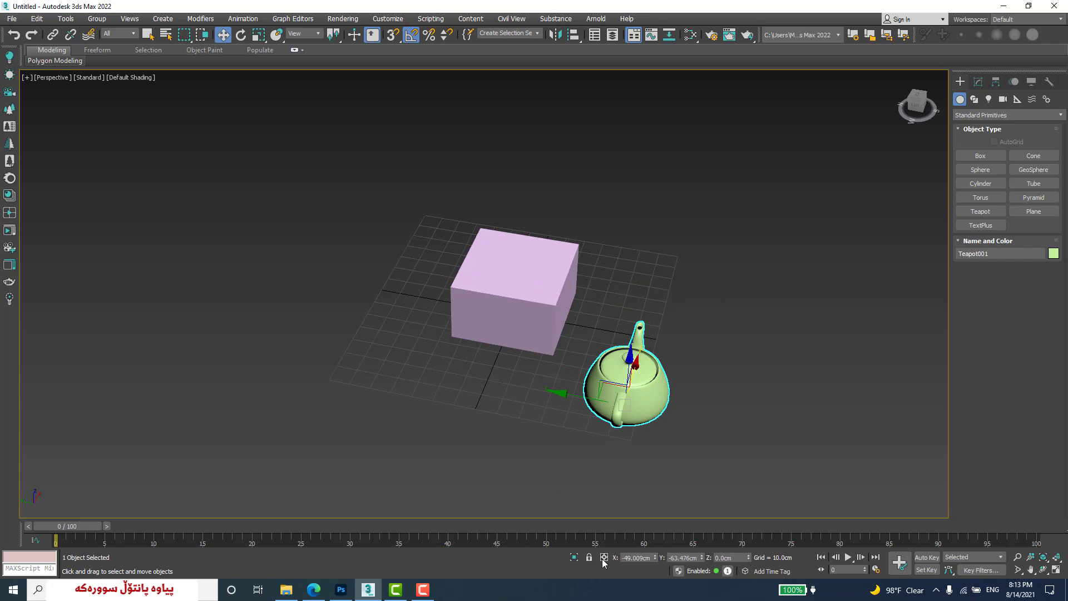
# - Reset the teapot's Y position to 0 and move it along X to about -80 cm, clear of the box
pyautogui.rightClick(701, 559)
pyautogui.moveTo(655, 557); pyautogui.dragTo(648, 56)
pyautogui.keyDown('alt'); pyautogui.moveTo(725, 172); pyautogui.dragTo(432, 226, button='middle'); pyautogui.keyUp('alt')
pyautogui.click(608, 292)
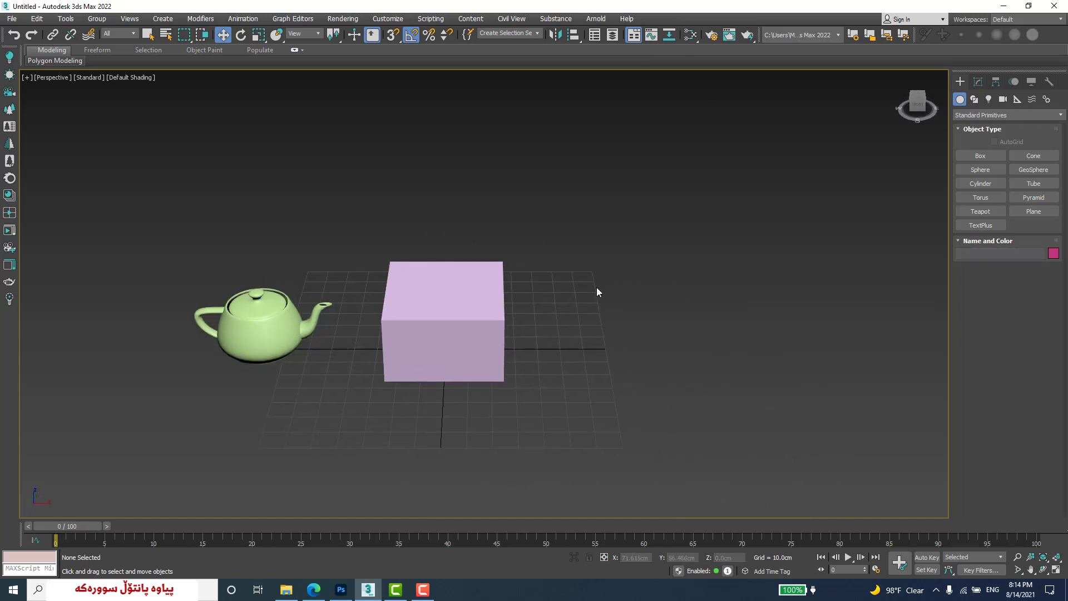
pyautogui.moveTo(597, 290); pyautogui.dragTo(646, 366, button='middle')
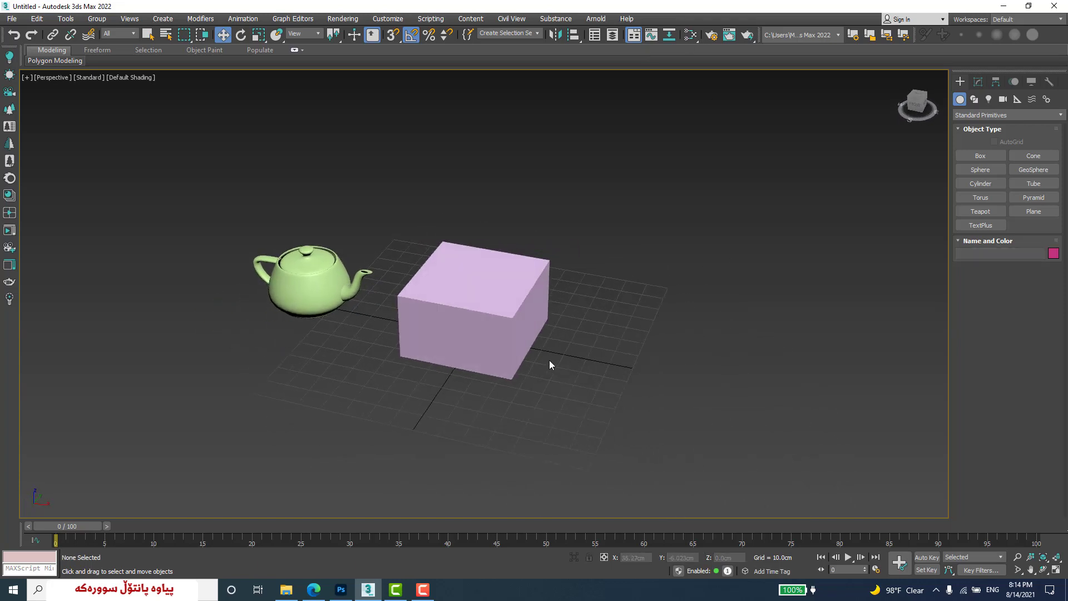
# - Select the teapot, collapse its Adjust Pivot settings, and switch from editing to using the working pivot at the scene origin
pyautogui.click(295, 282)
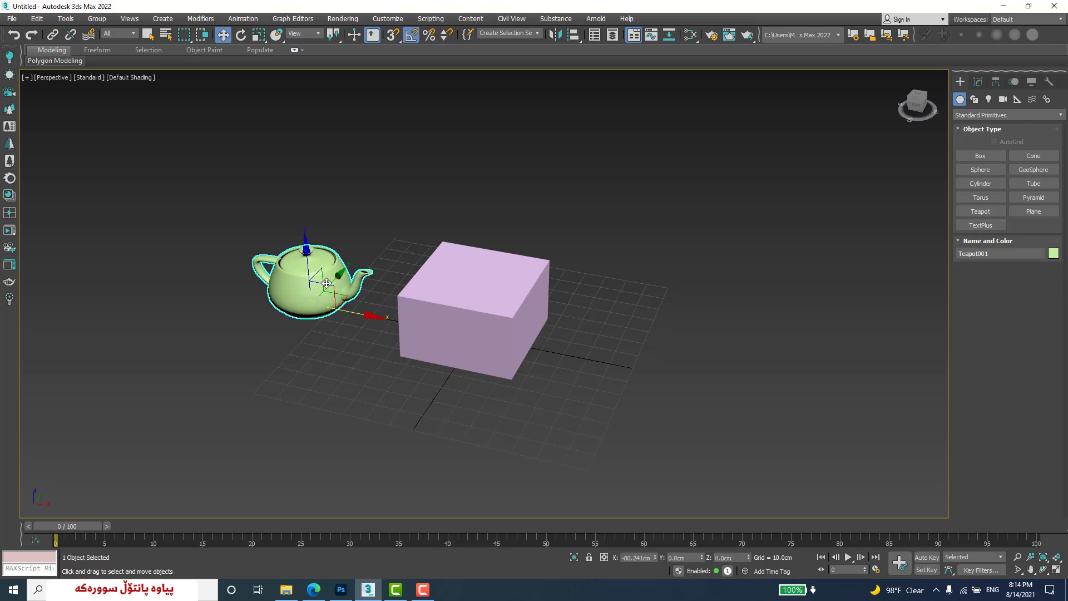
pyautogui.click(989, 82)
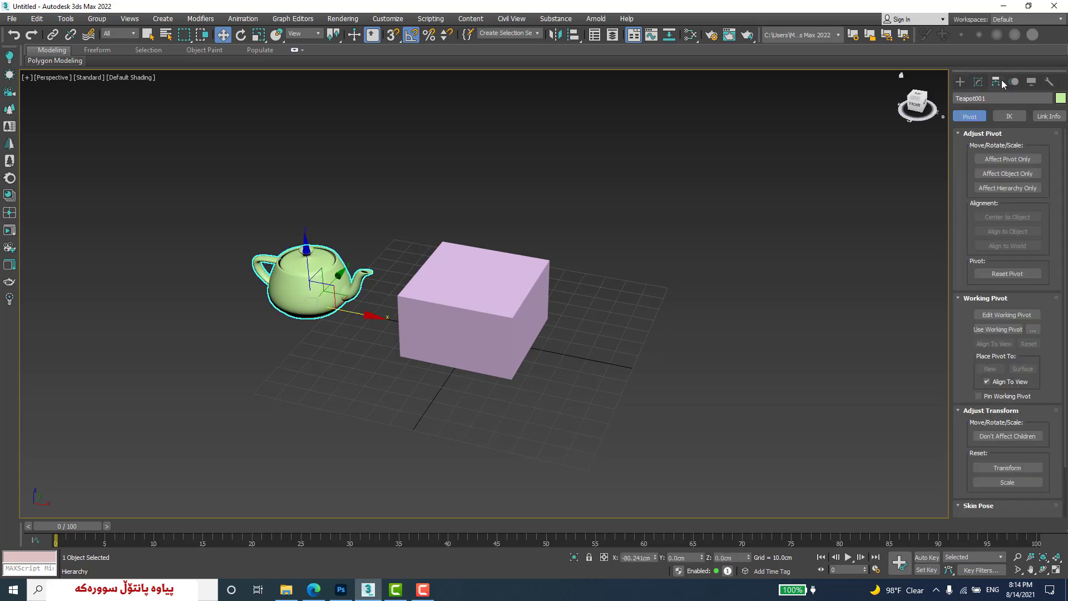
pyautogui.click(959, 134)
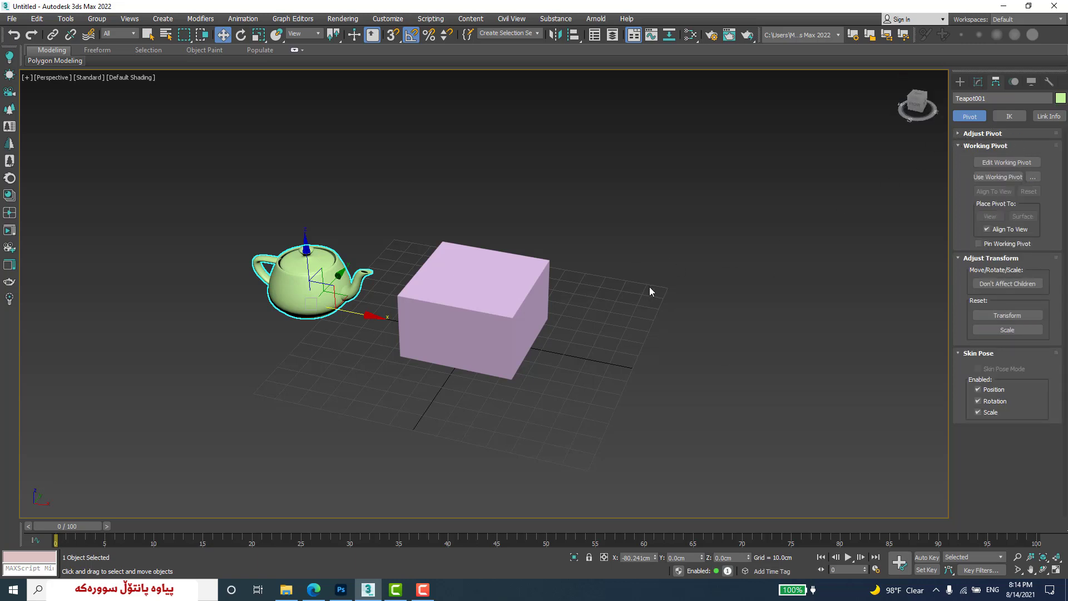
pyautogui.click(959, 133)
pyautogui.click(958, 133)
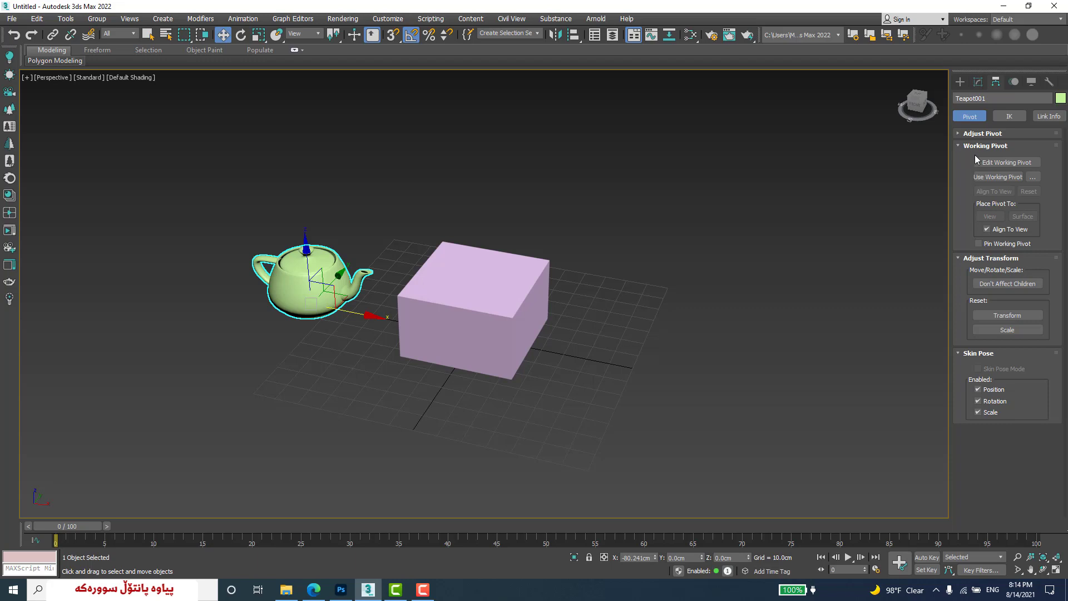
pyautogui.click(1007, 164)
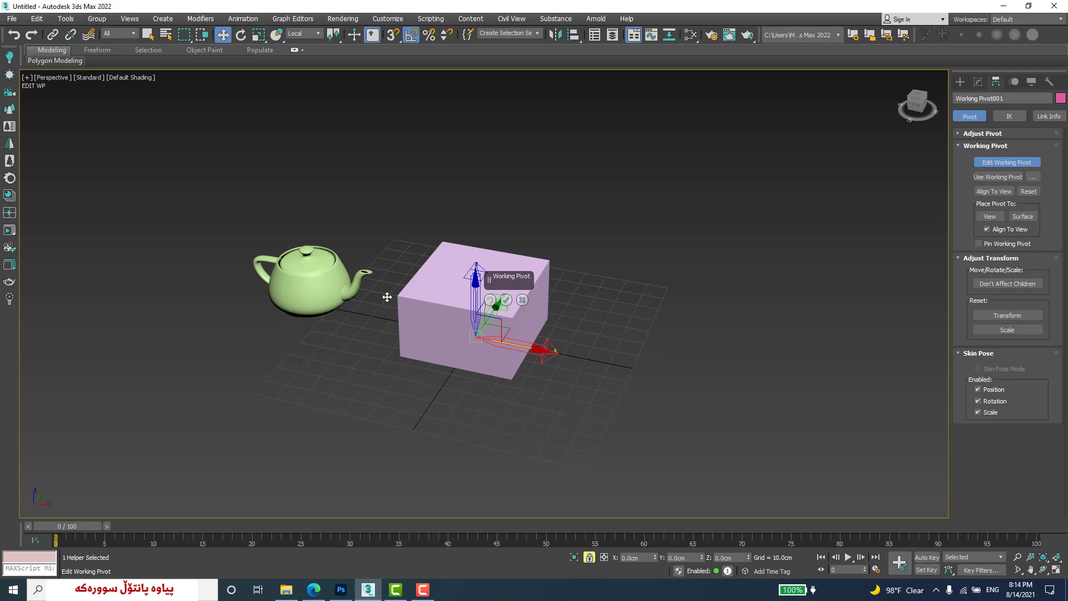
pyautogui.click(506, 301)
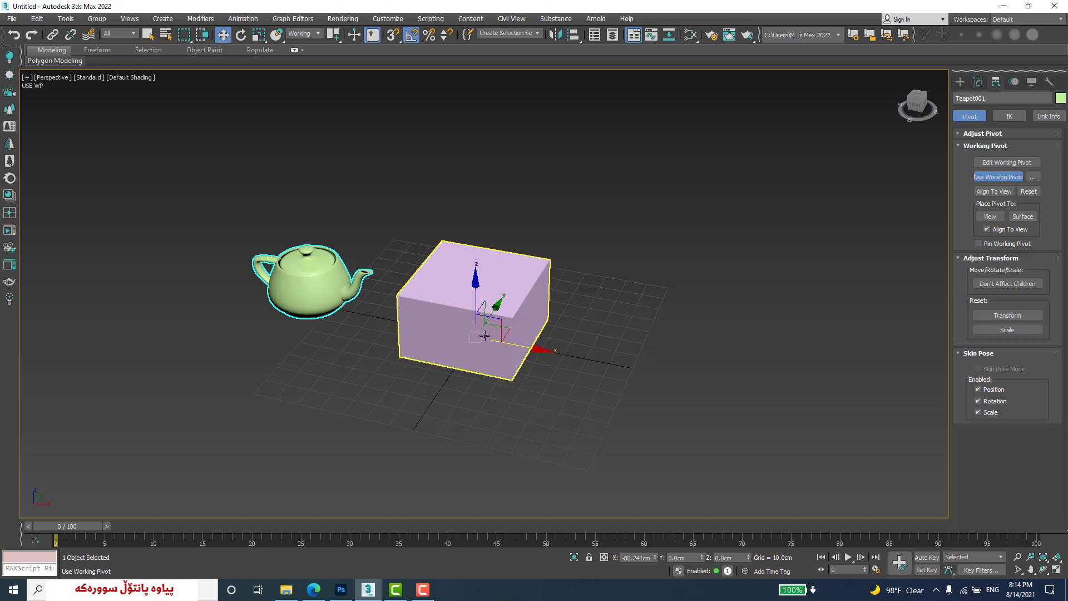
# - Try moving the teapot along Y from the working pivot, undo the move, and turn Use Working Pivot off and on again
pyautogui.moveTo(497, 312)
pyautogui.mouseDown()
pyautogui.moveTo(514, 285)
pyautogui.moveTo(505, 304)
pyautogui.mouseUp()
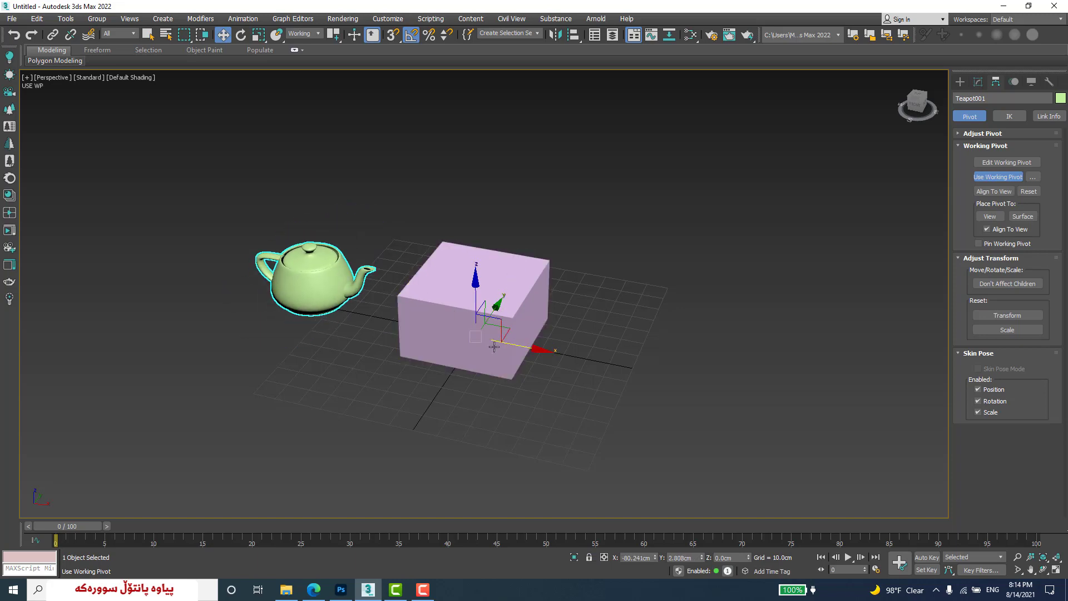
pyautogui.hotkey('ctrl', 'z')
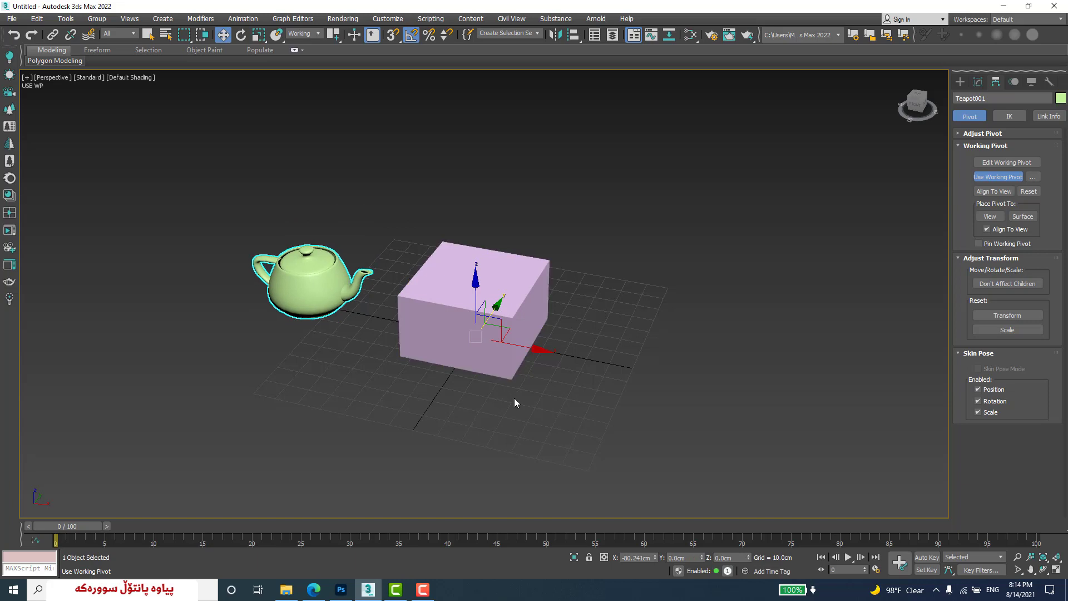
pyautogui.click(998, 176)
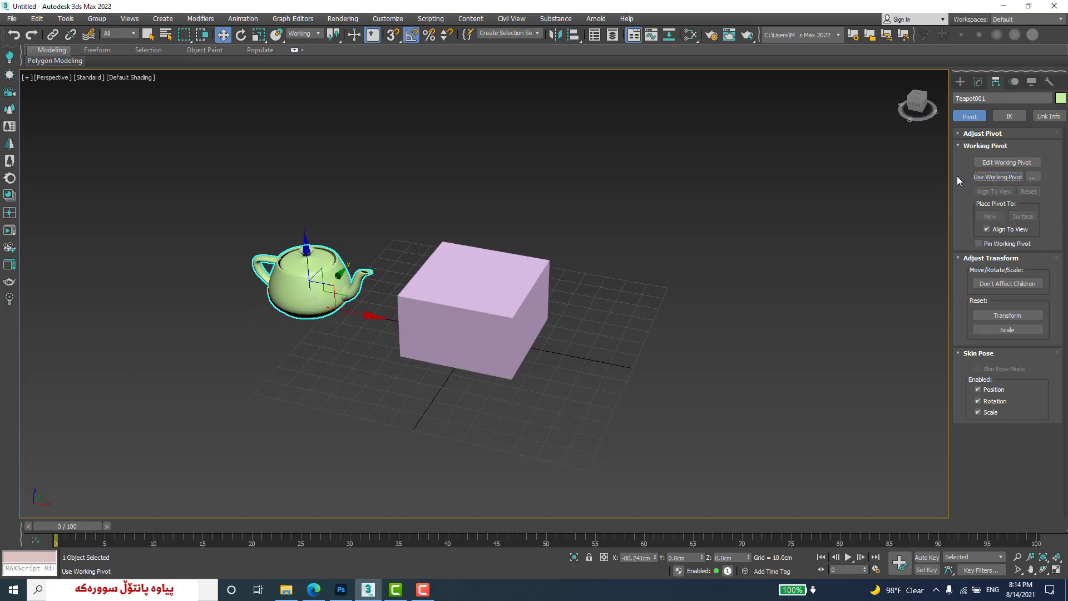
pyautogui.click(986, 177)
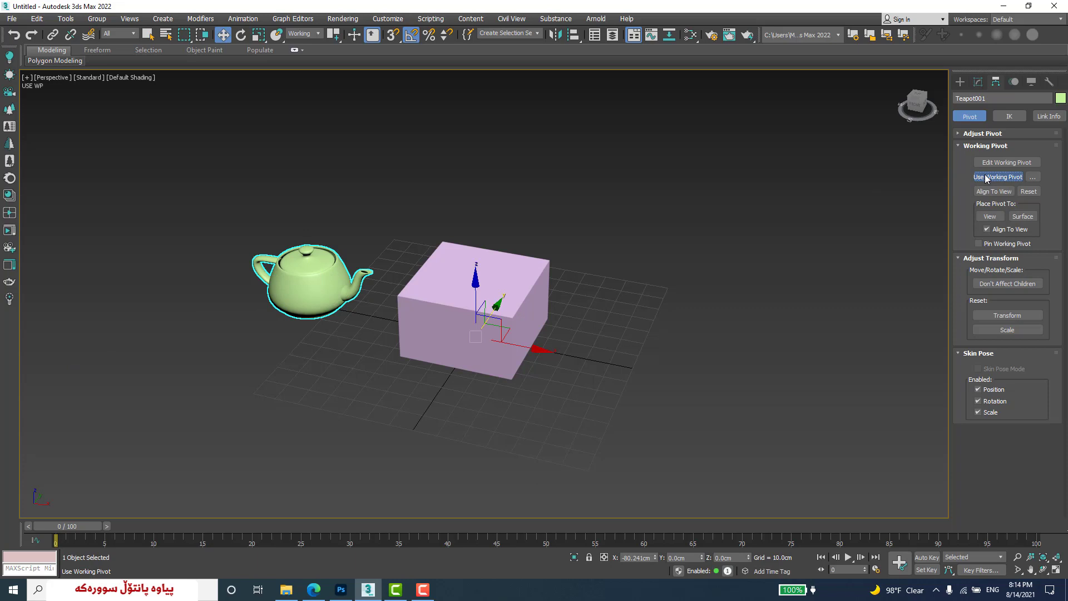
# - Move the working pivot along X past the box, and try using it to move the teapot along X and Z
pyautogui.click(992, 164)
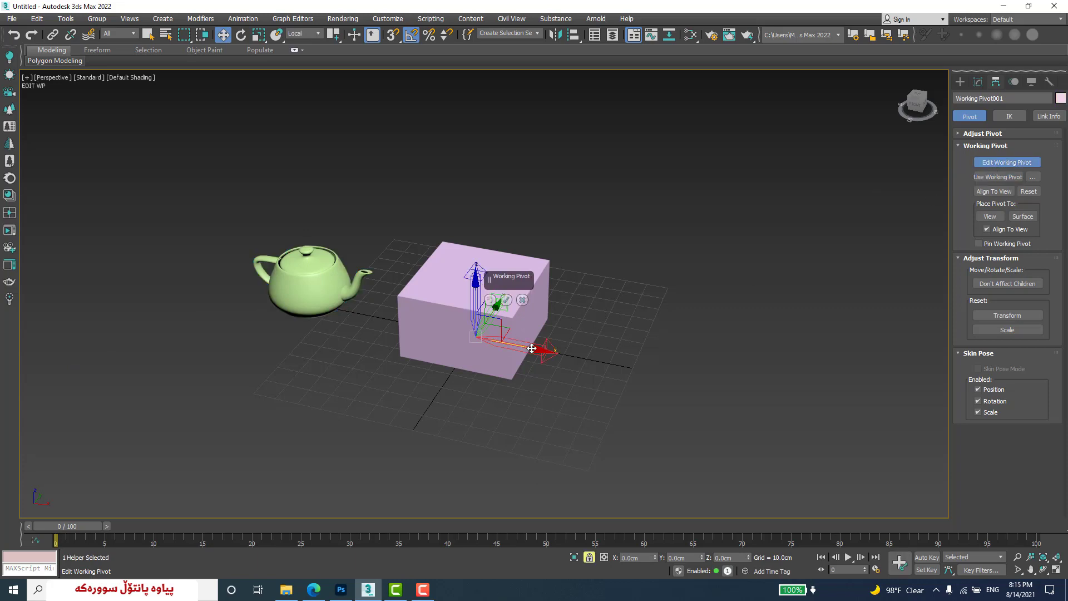
pyautogui.moveTo(531, 348); pyautogui.dragTo(639, 365)
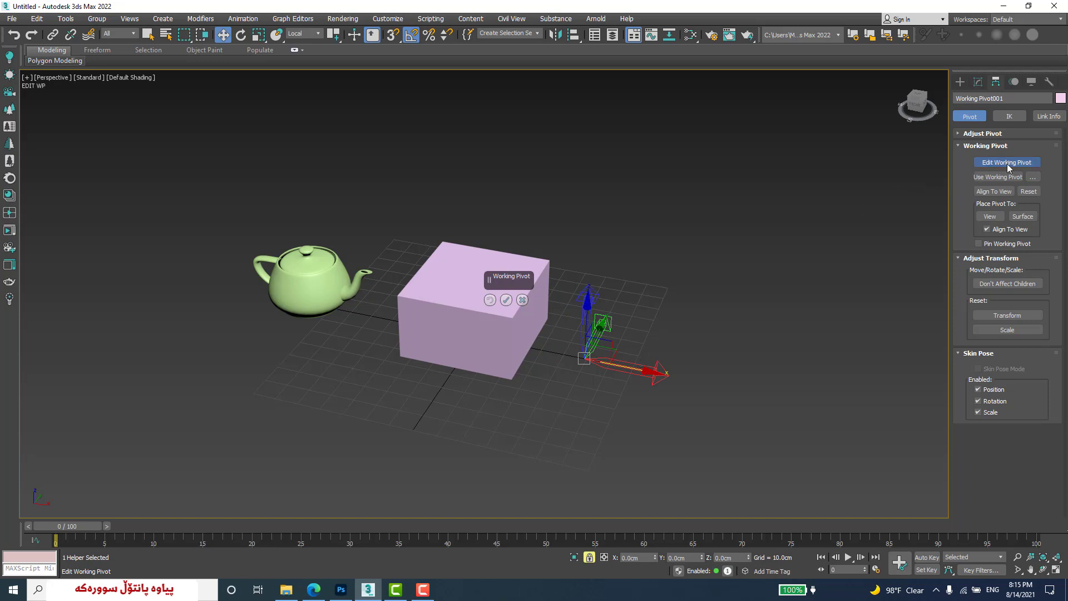
pyautogui.click(998, 177)
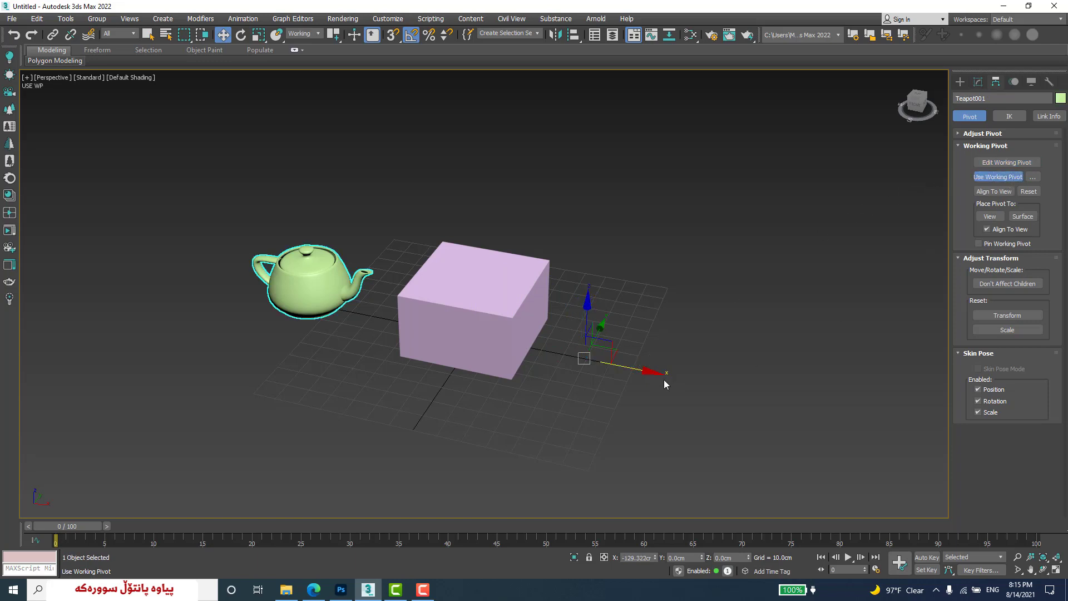
pyautogui.moveTo(652, 375)
pyautogui.mouseDown()
pyautogui.moveTo(575, 358)
pyautogui.moveTo(645, 378)
pyautogui.mouseUp()
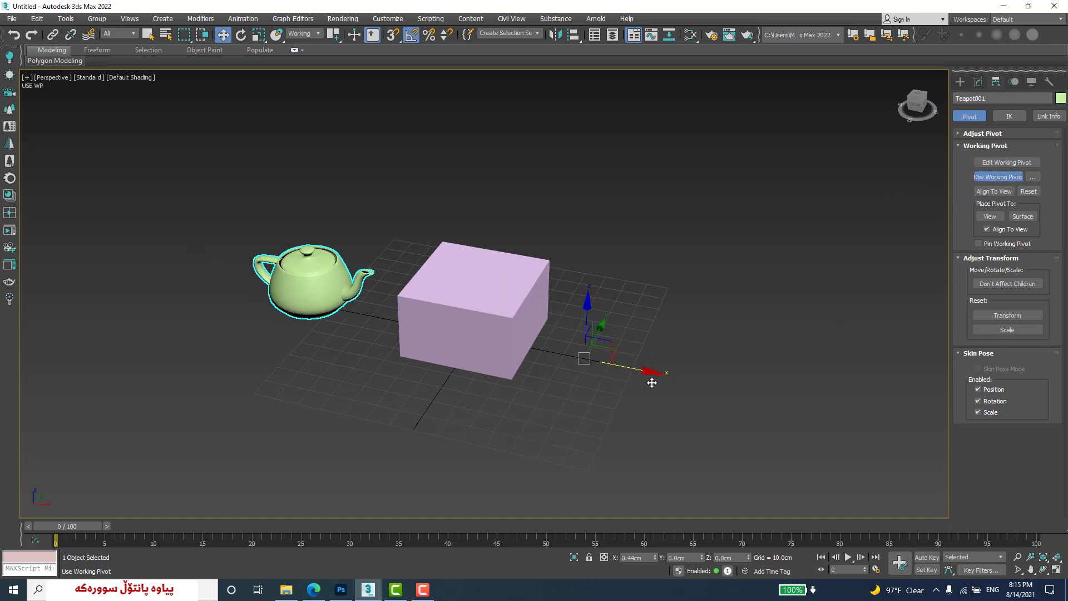
pyautogui.moveTo(588, 313); pyautogui.dragTo(589, 327)
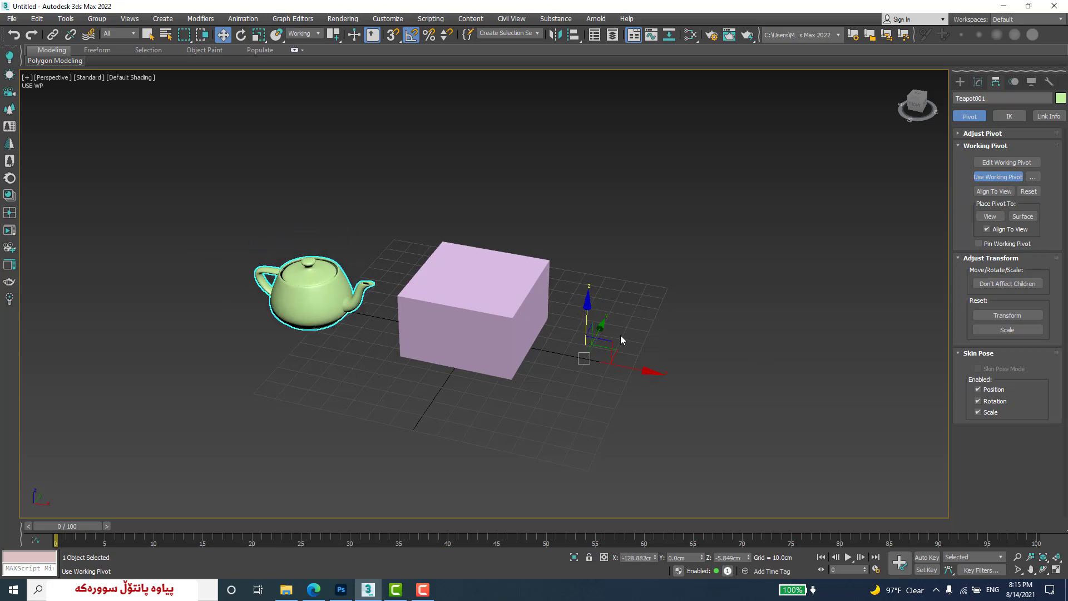
# - Edit the working pivot again and align it to the view
pyautogui.press('Insert')
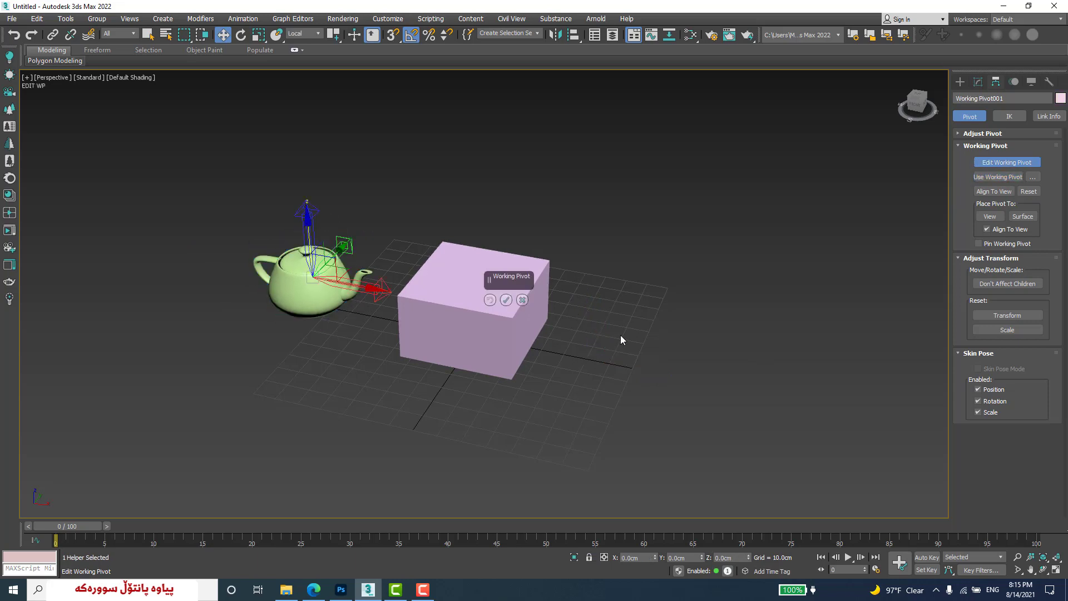
pyautogui.click(521, 299)
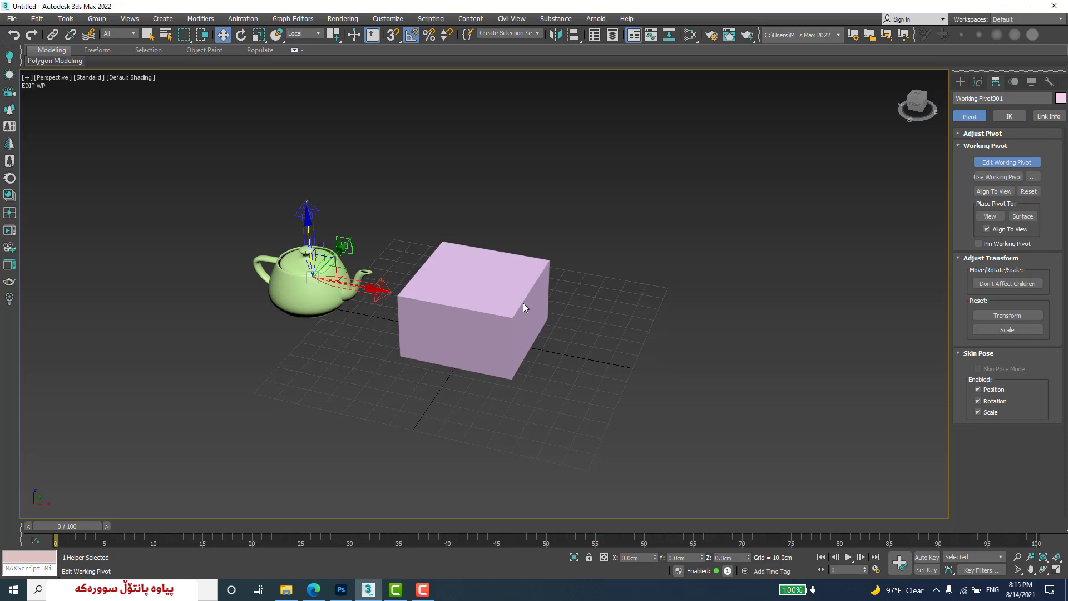
pyautogui.click(1004, 193)
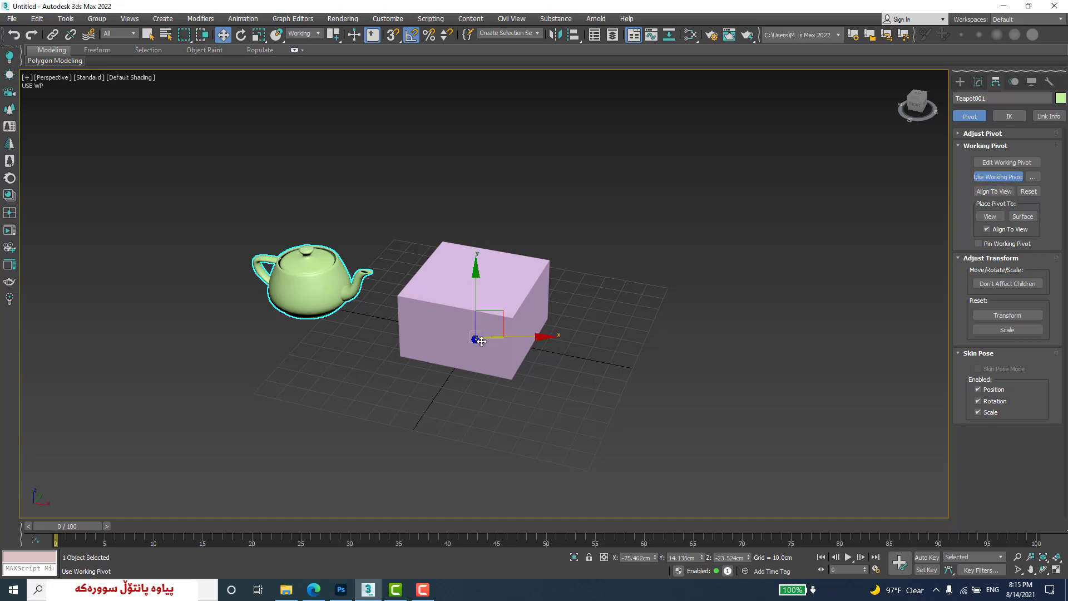
# - Orbit around the box and align the working pivot to the new viewing angle
pyautogui.keyDown('alt'); pyautogui.moveTo(574, 373); pyautogui.dragTo(539, 357, button='middle'); pyautogui.keyUp('alt')
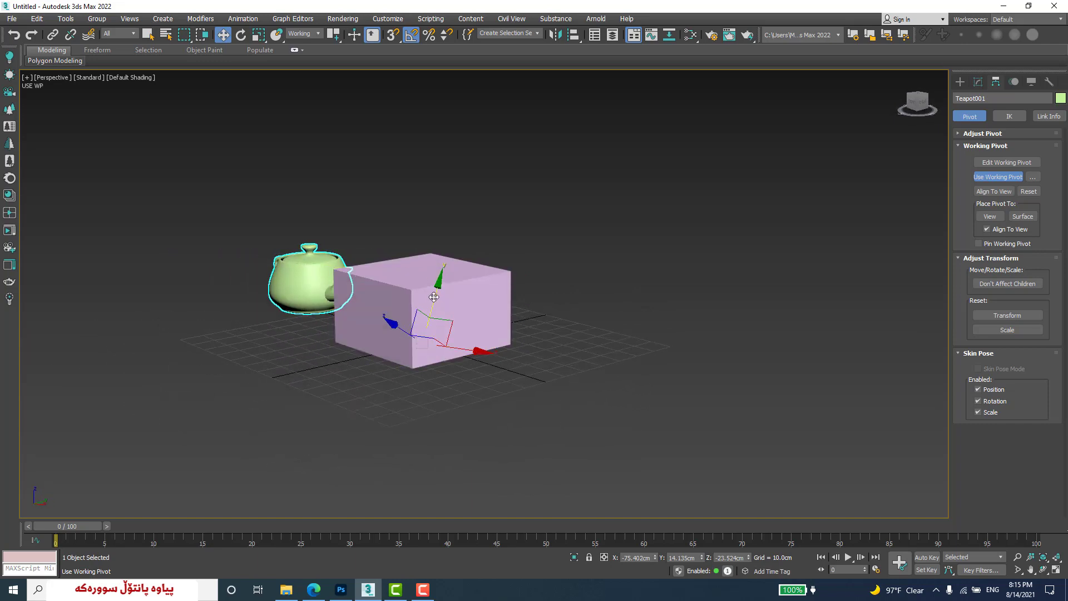
pyautogui.moveTo(432, 298); pyautogui.dragTo(513, 301)
pyautogui.keyDown('alt'); pyautogui.moveTo(520, 380); pyautogui.dragTo(500, 334, button='middle'); pyautogui.keyUp('alt')
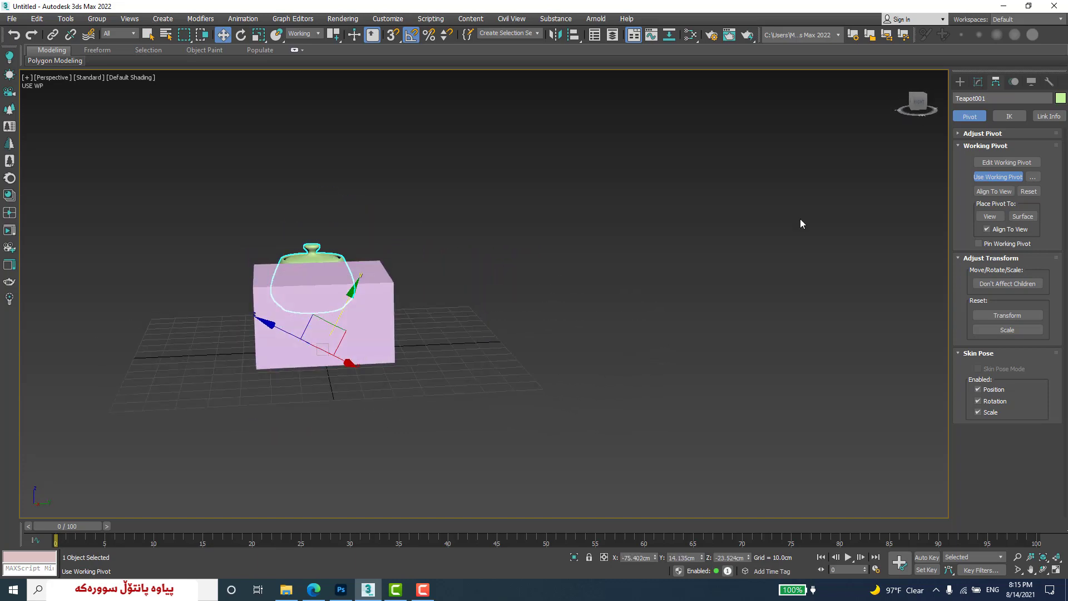
pyautogui.click(1000, 195)
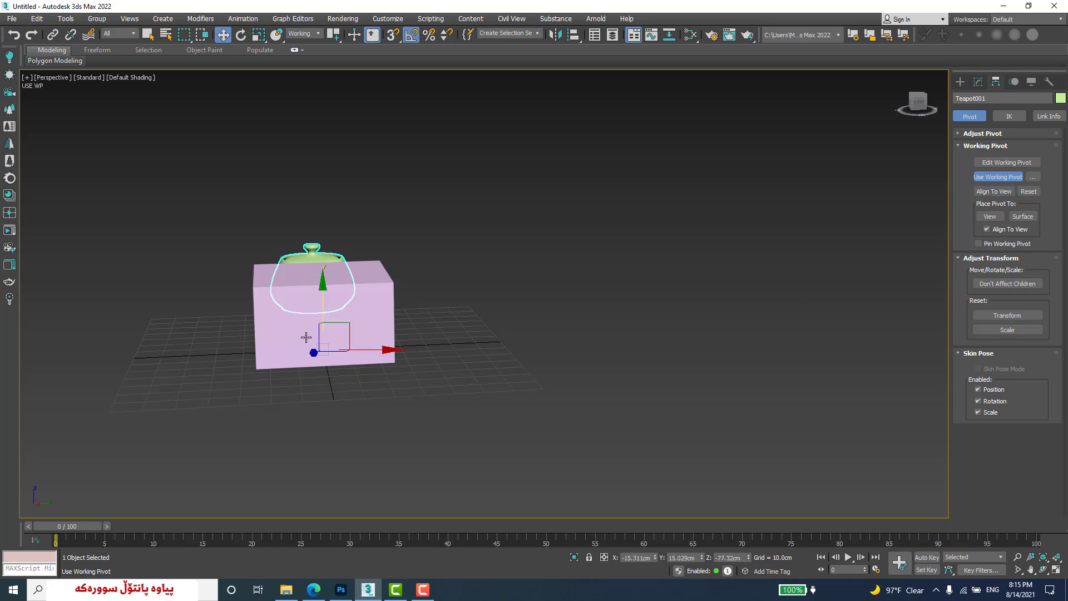
pyautogui.keyDown('alt'); pyautogui.moveTo(324, 390); pyautogui.dragTo(396, 411, button='middle'); pyautogui.keyUp('alt')
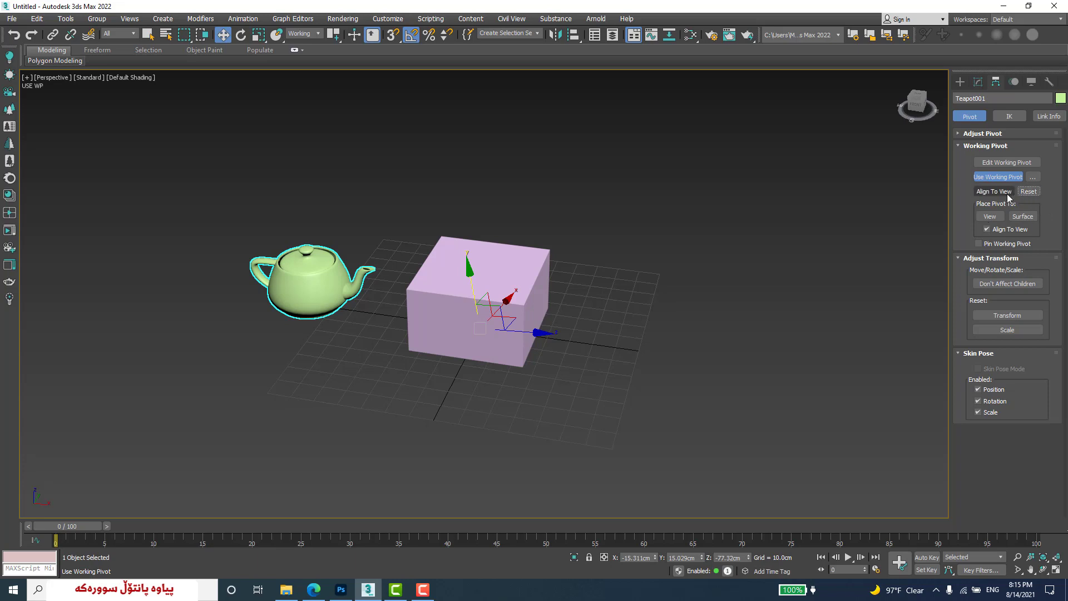
# - Edit the working pivot, try resetting it to the teapot, and cancel the edit
pyautogui.click(1006, 162)
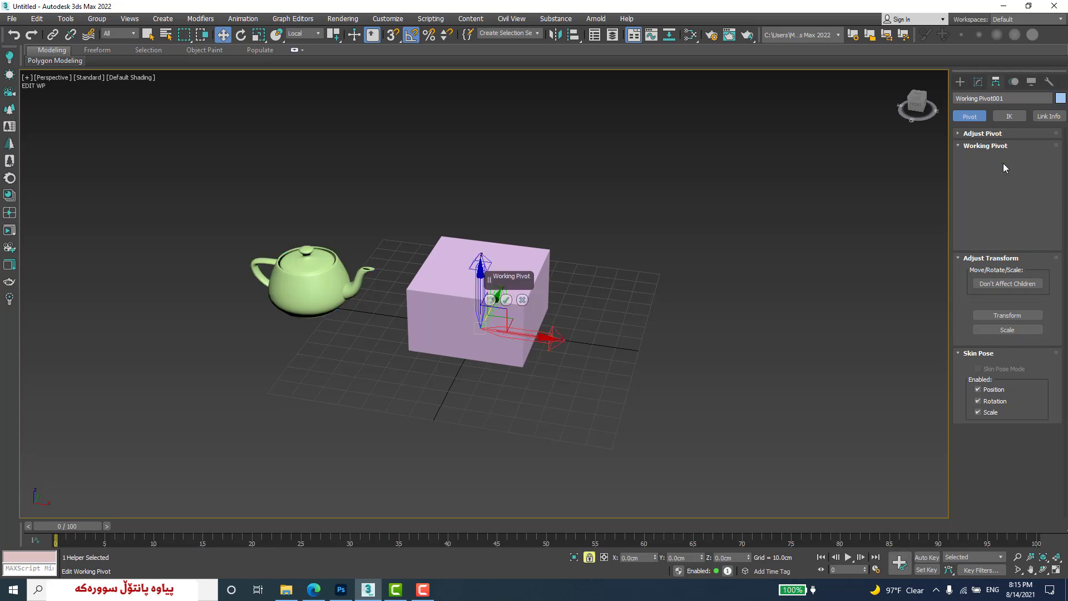
pyautogui.click(1027, 191)
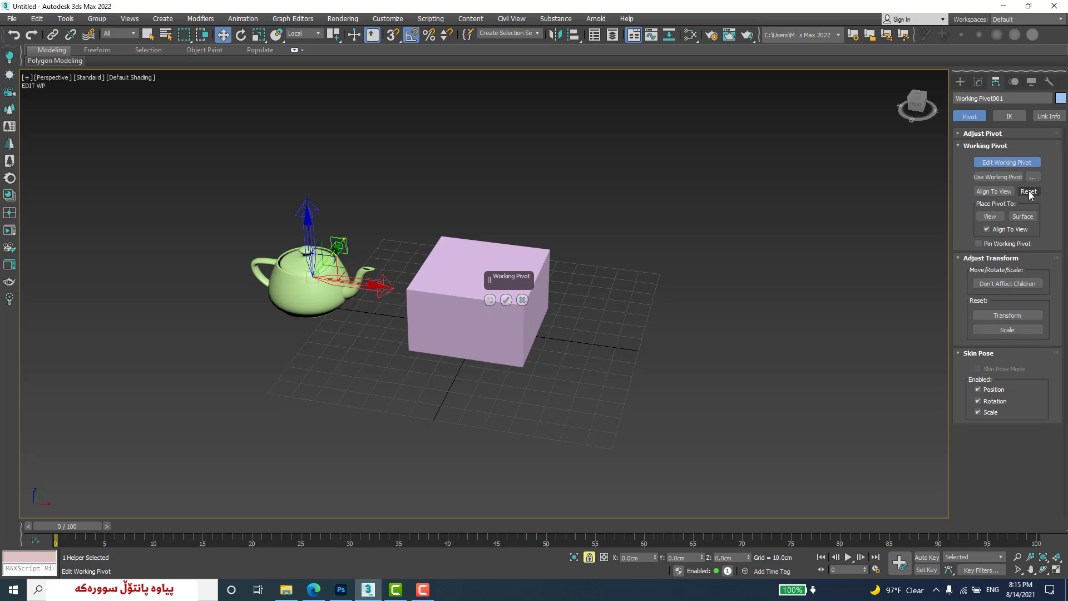
pyautogui.click(521, 301)
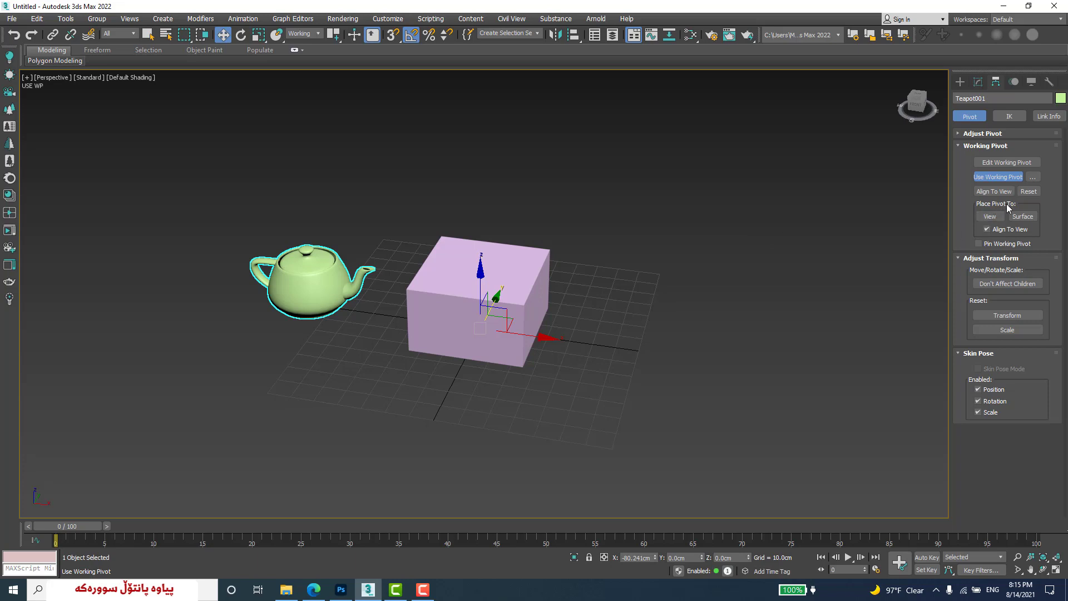
# - Place the working pivot in the view with Align To View on, at points beside the box and around the teapot
pyautogui.click(997, 217)
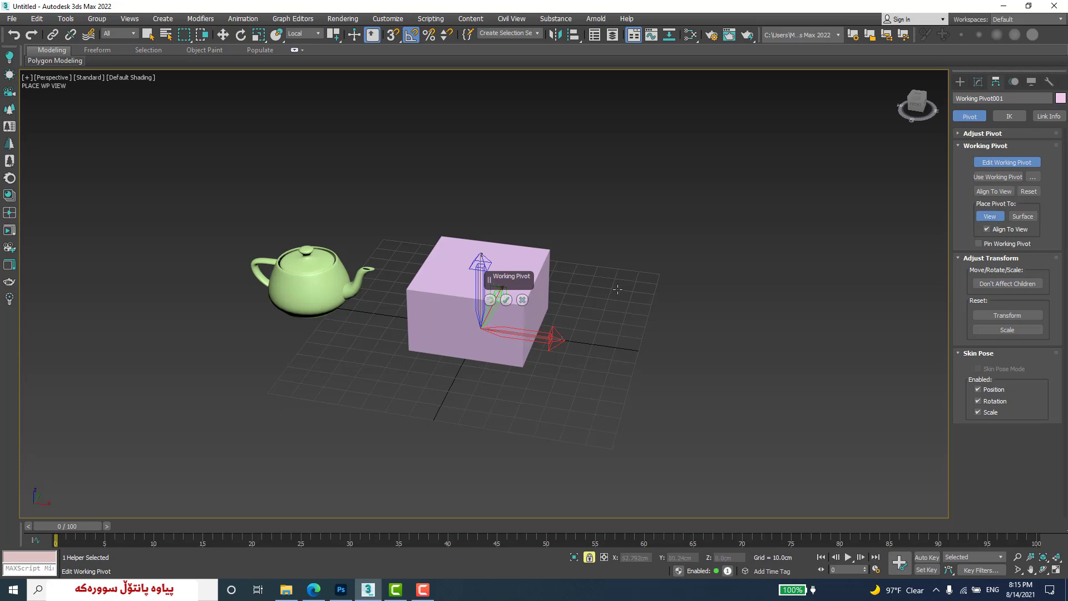
pyautogui.click(617, 290)
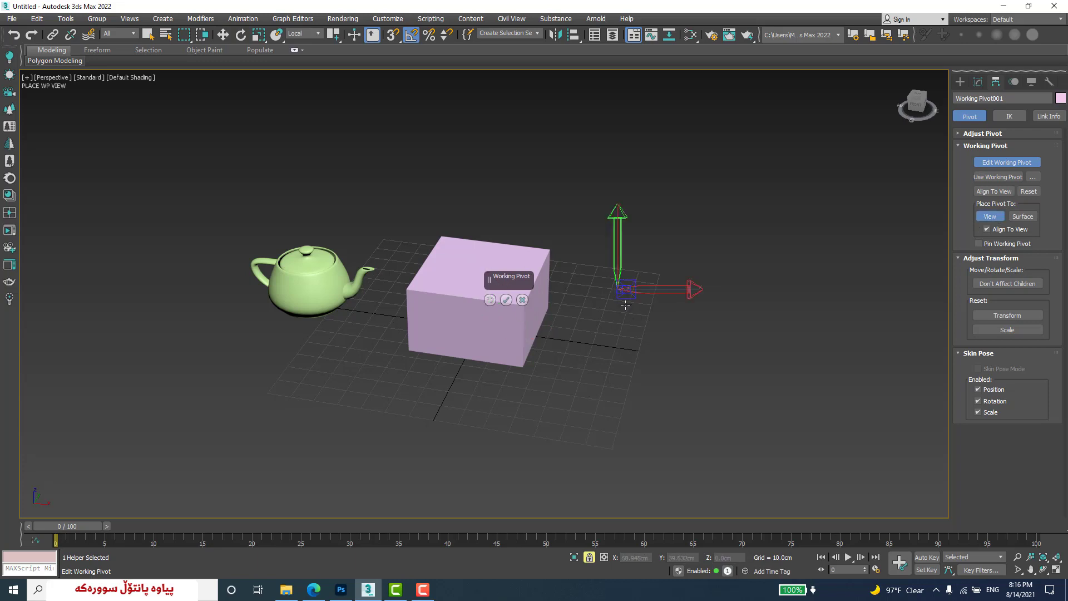
pyautogui.click(306, 382)
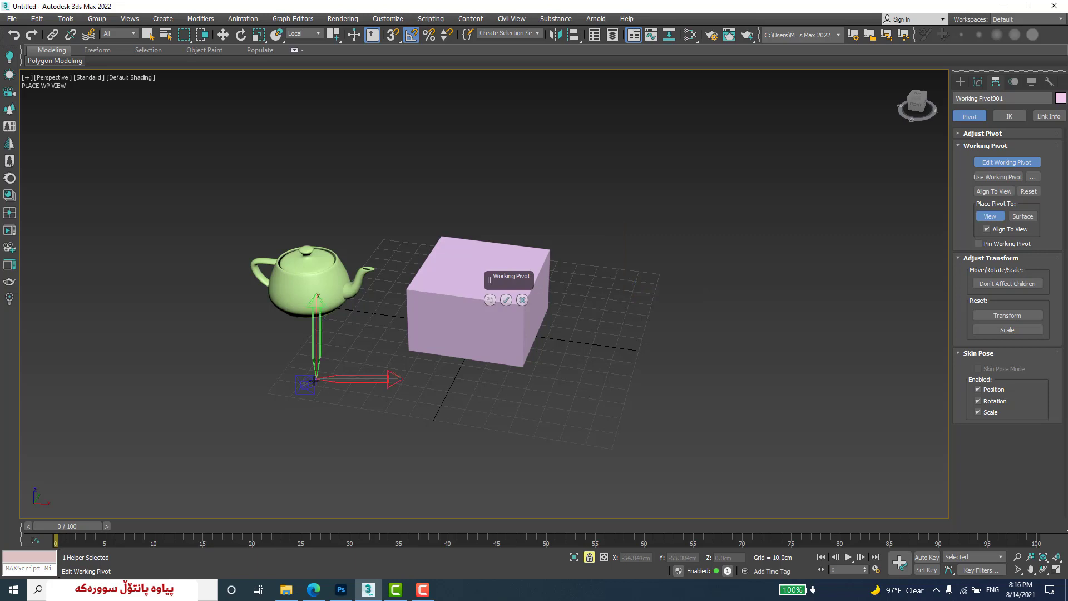
pyautogui.click(221, 359)
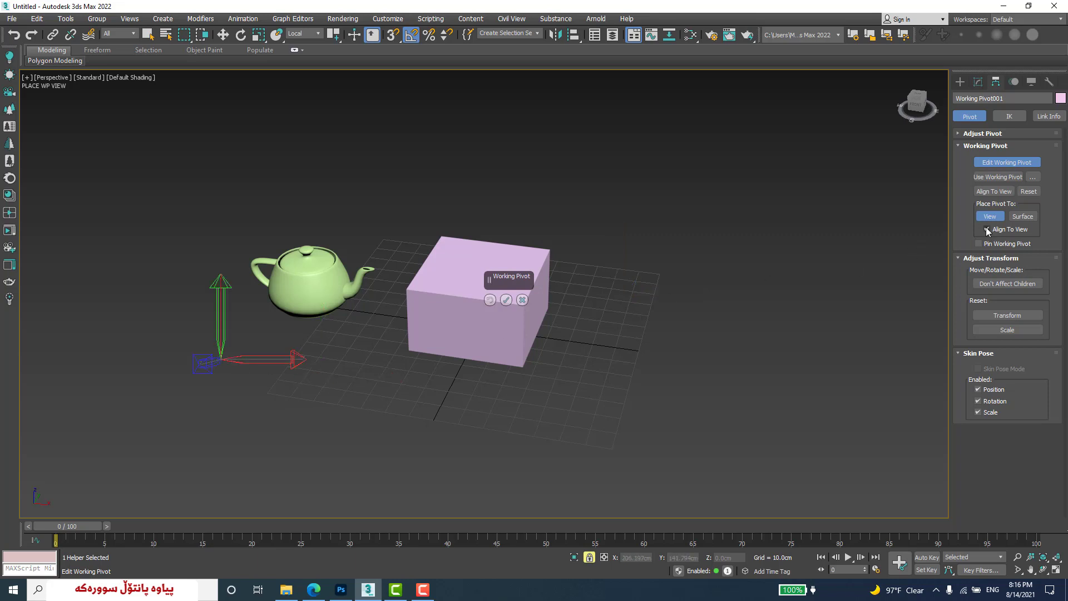
# - Turn off Align To View and place the working pivot at several points on the ground around the box
pyautogui.click(649, 303)
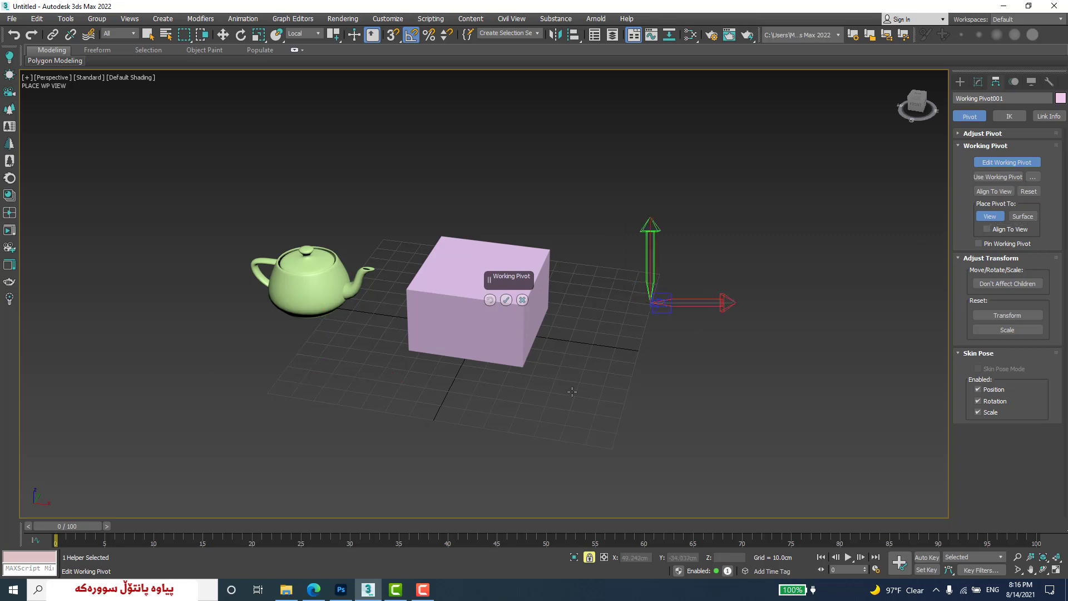
pyautogui.click(573, 392)
pyautogui.click(988, 216)
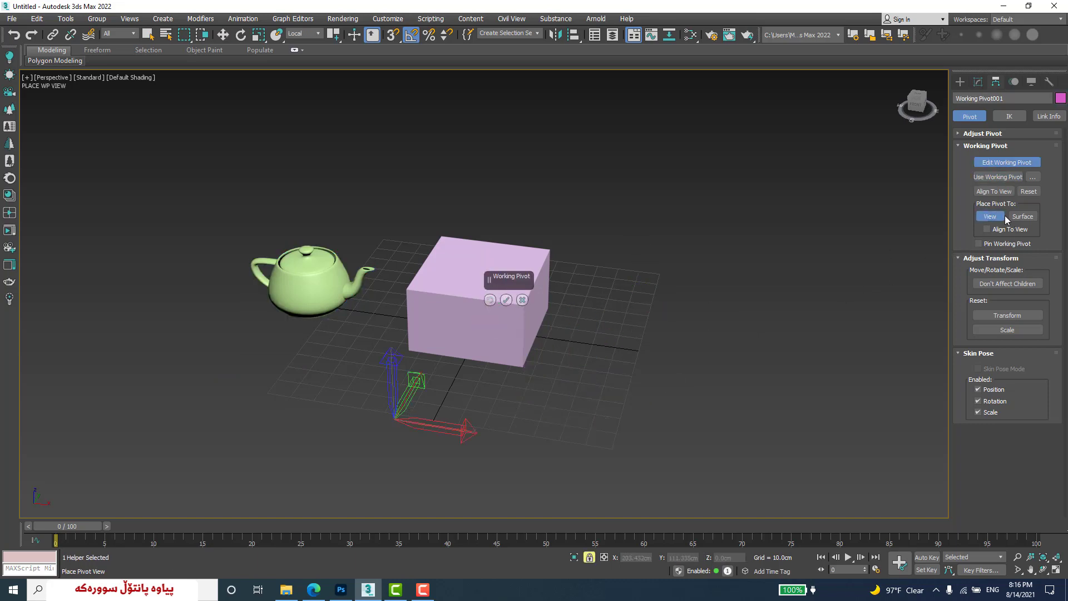
# - Place the working pivot by surface, first on the box's top face and then on its front face
pyautogui.click(1020, 217)
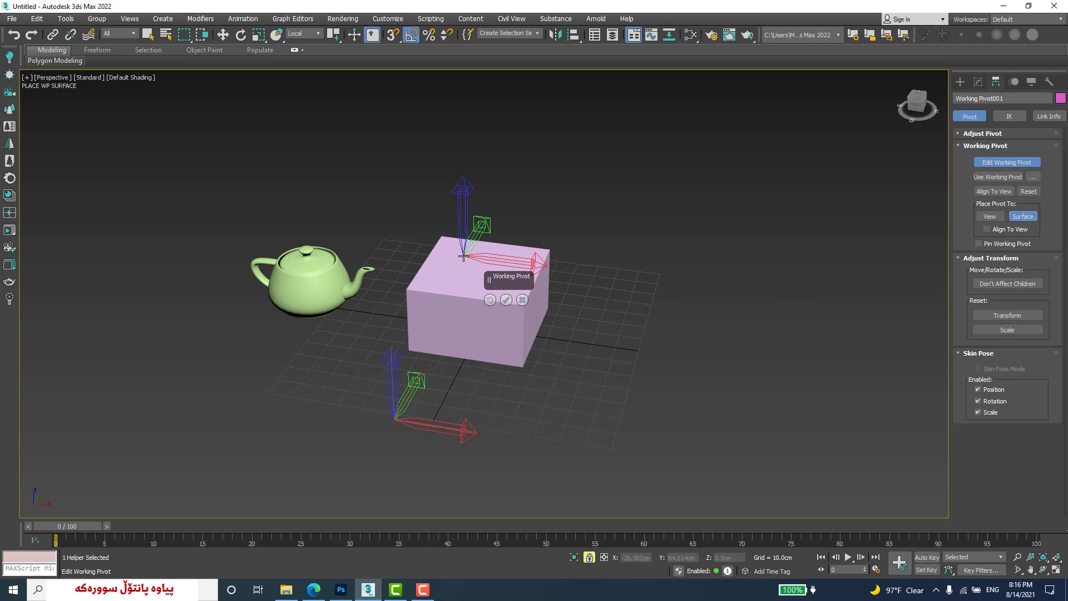
pyautogui.click(467, 259)
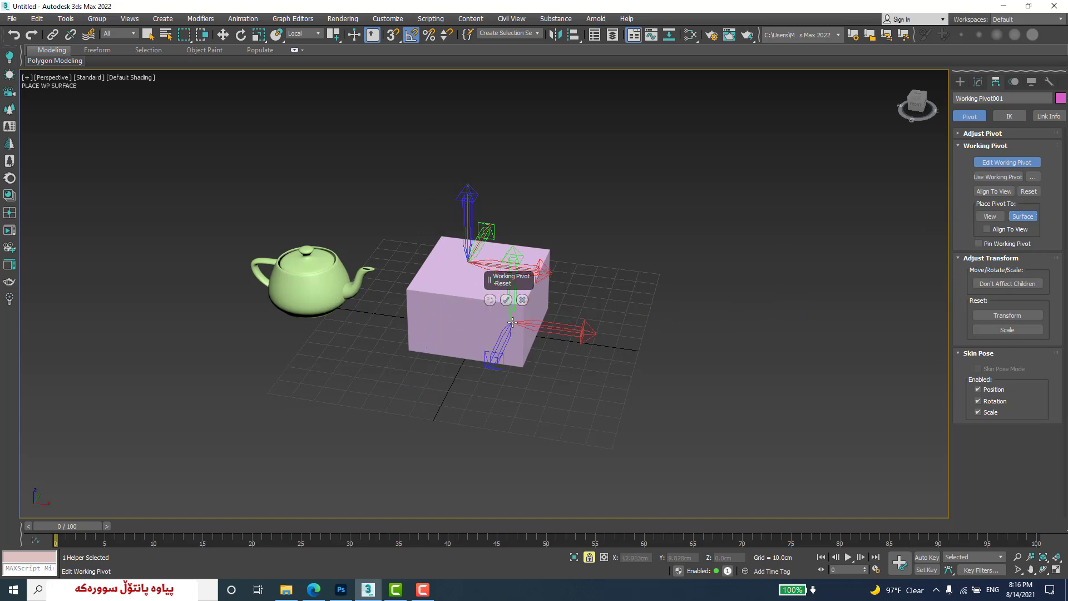
pyautogui.click(480, 331)
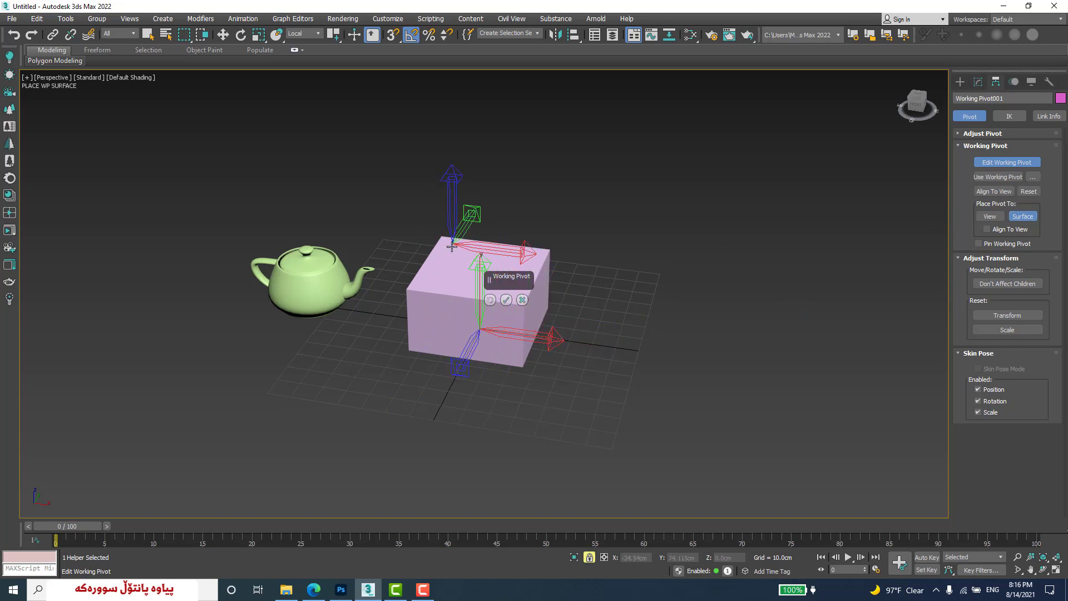
# - Turn on snapping, place the working pivot on the rear-left vertex of the box's top face, and accept the edit
pyautogui.press('s')
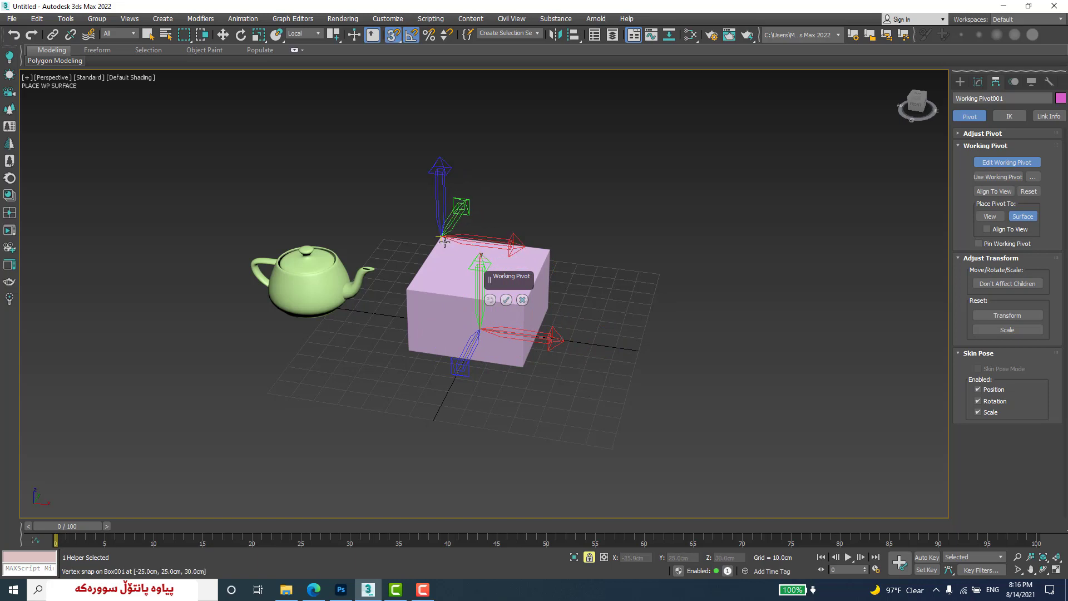
pyautogui.click(444, 242)
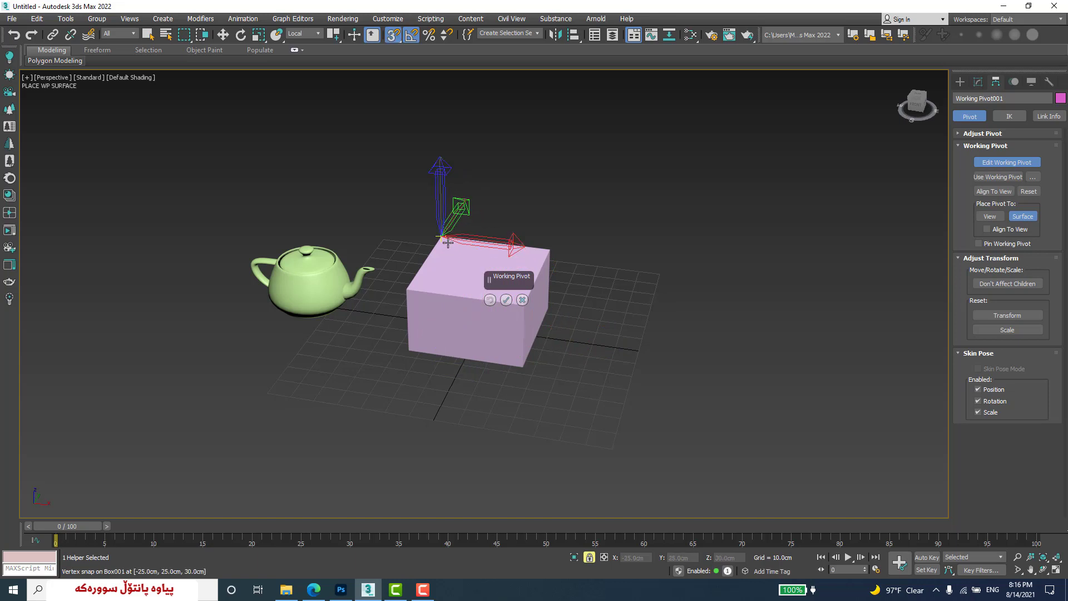
pyautogui.click(506, 299)
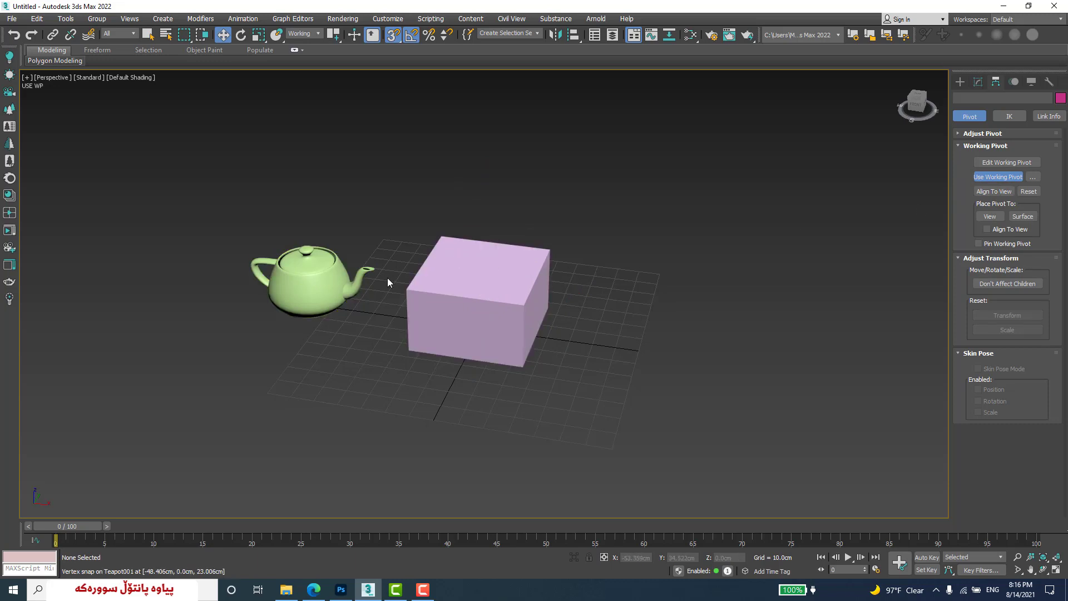
# - Select the teapot, try moving it along Z from the working pivot at the box corner, and turn off Use Working Pivot
pyautogui.click(345, 283)
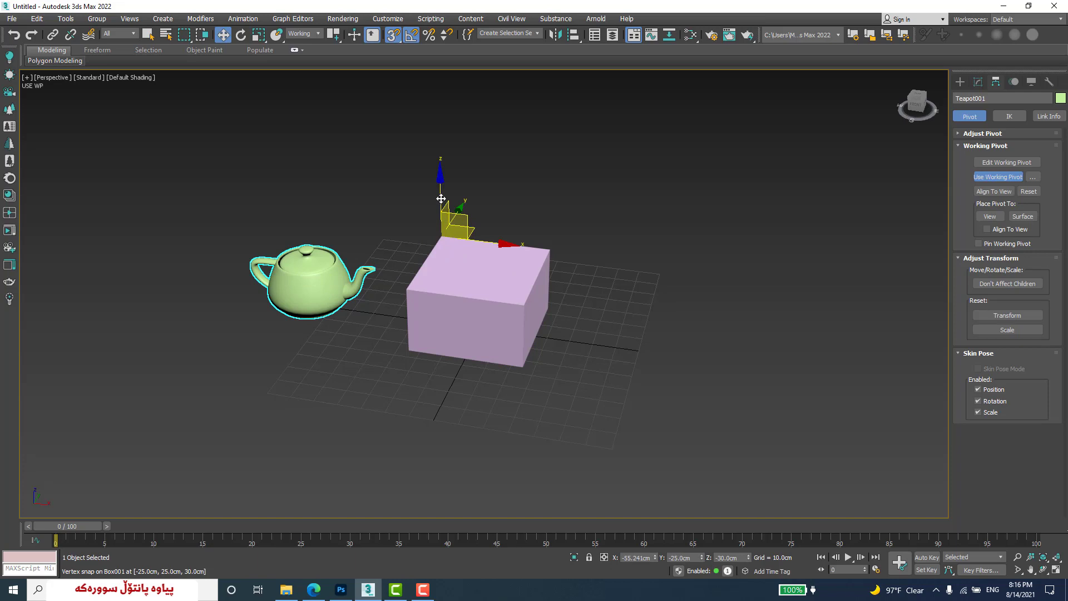
pyautogui.moveTo(440, 198); pyautogui.dragTo(440, 233)
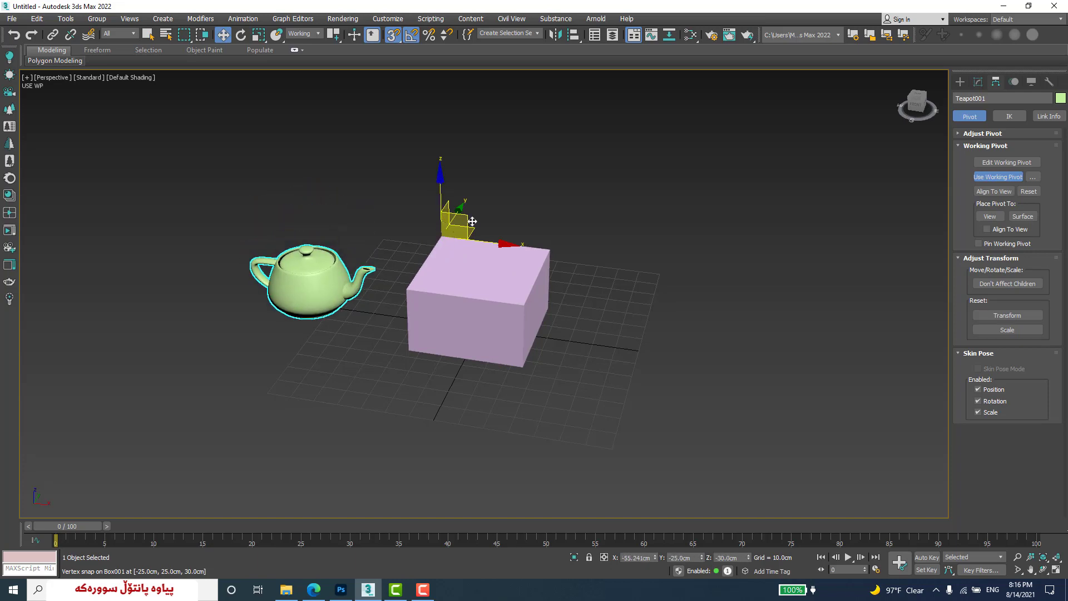
pyautogui.click(1014, 182)
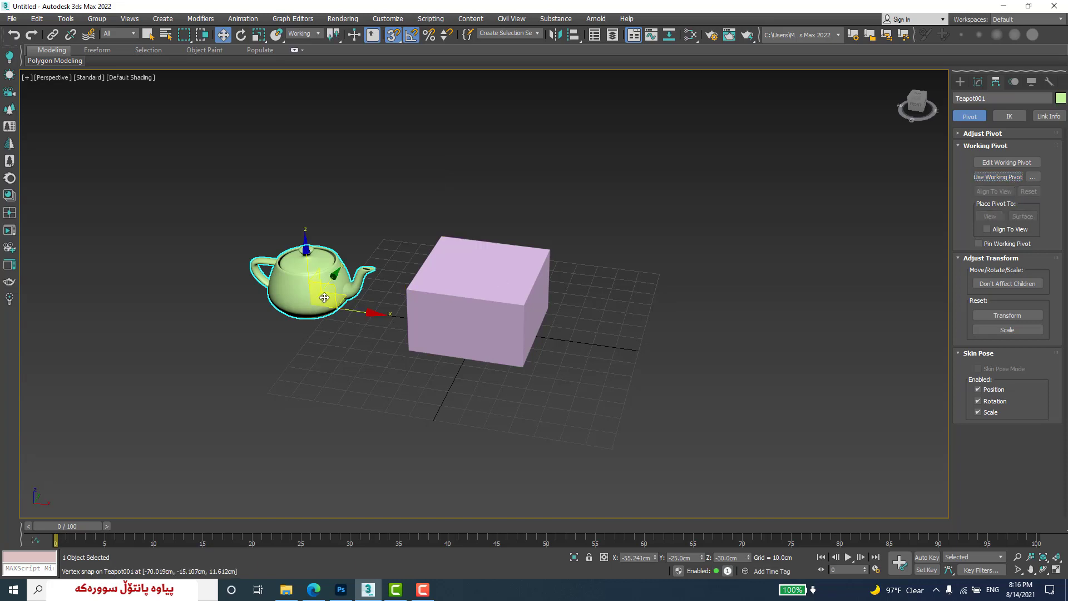